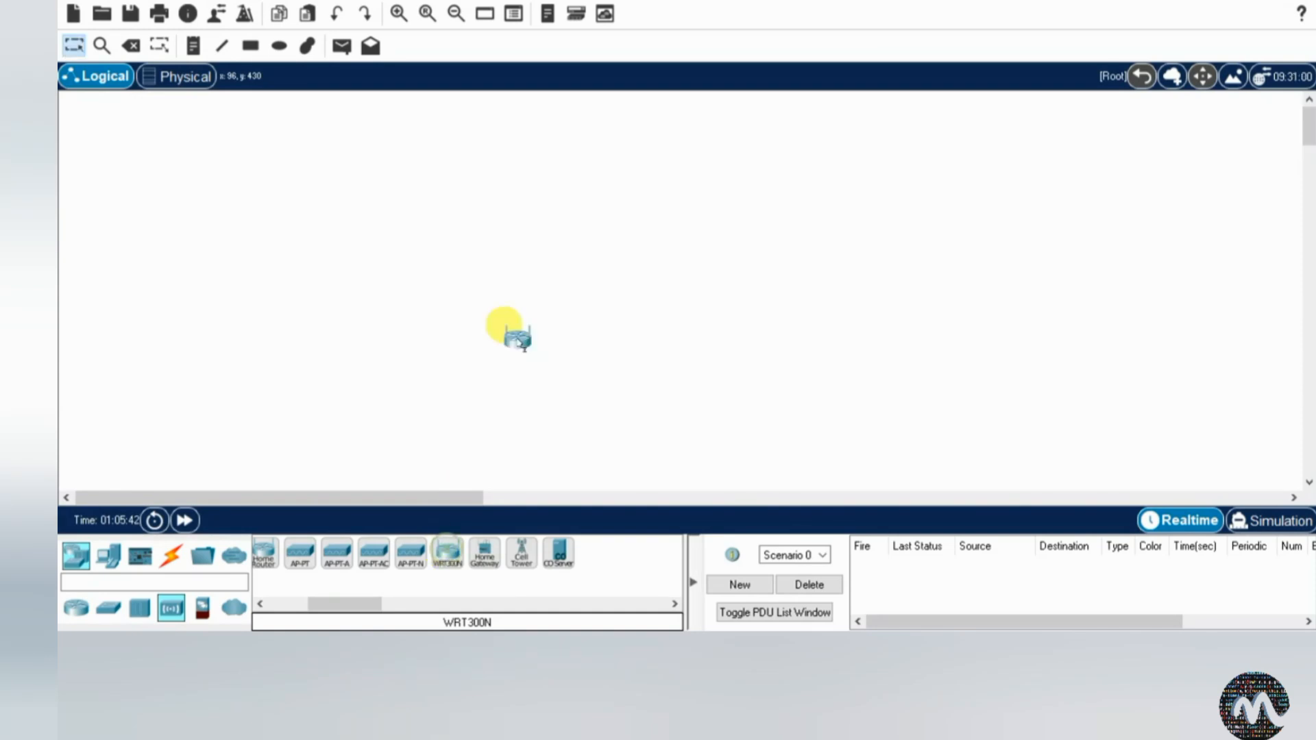
# - Place a WRT300N wireless router in the upper workspace and a PC below and to its left
pyautogui.click(556, 239)
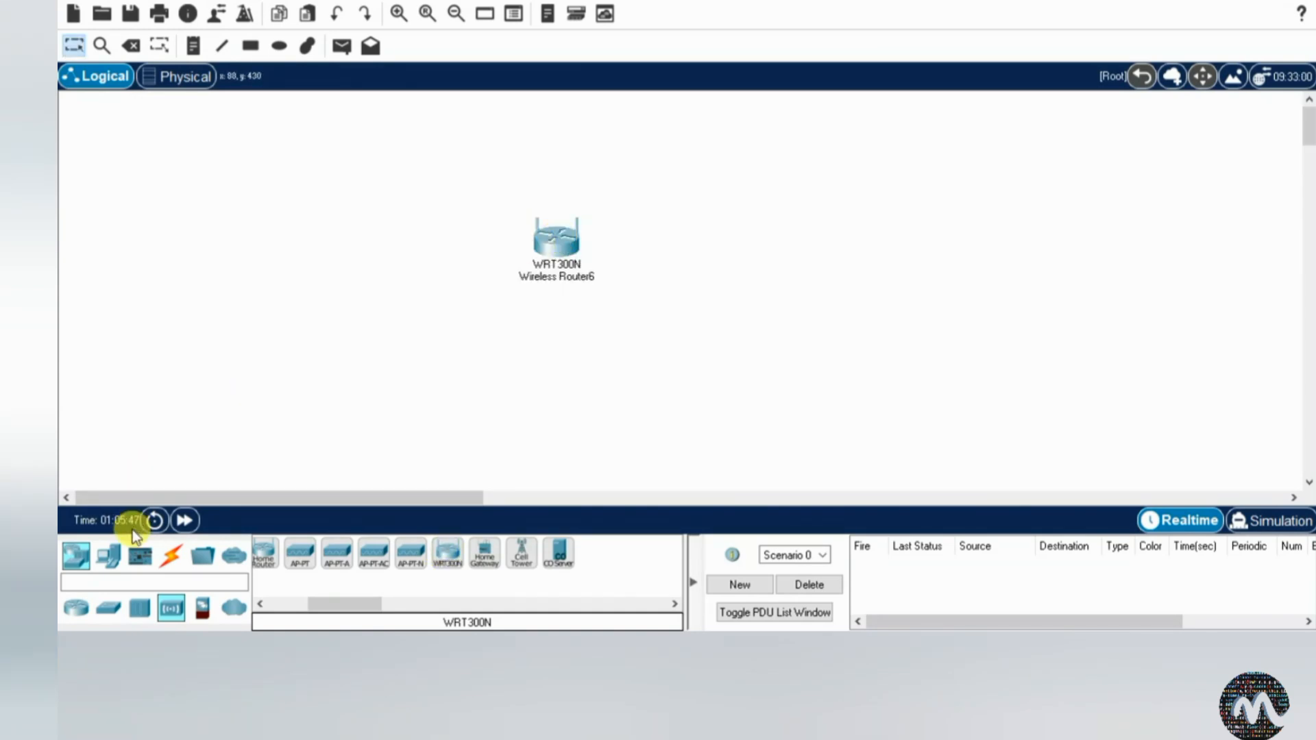
pyautogui.click(108, 560)
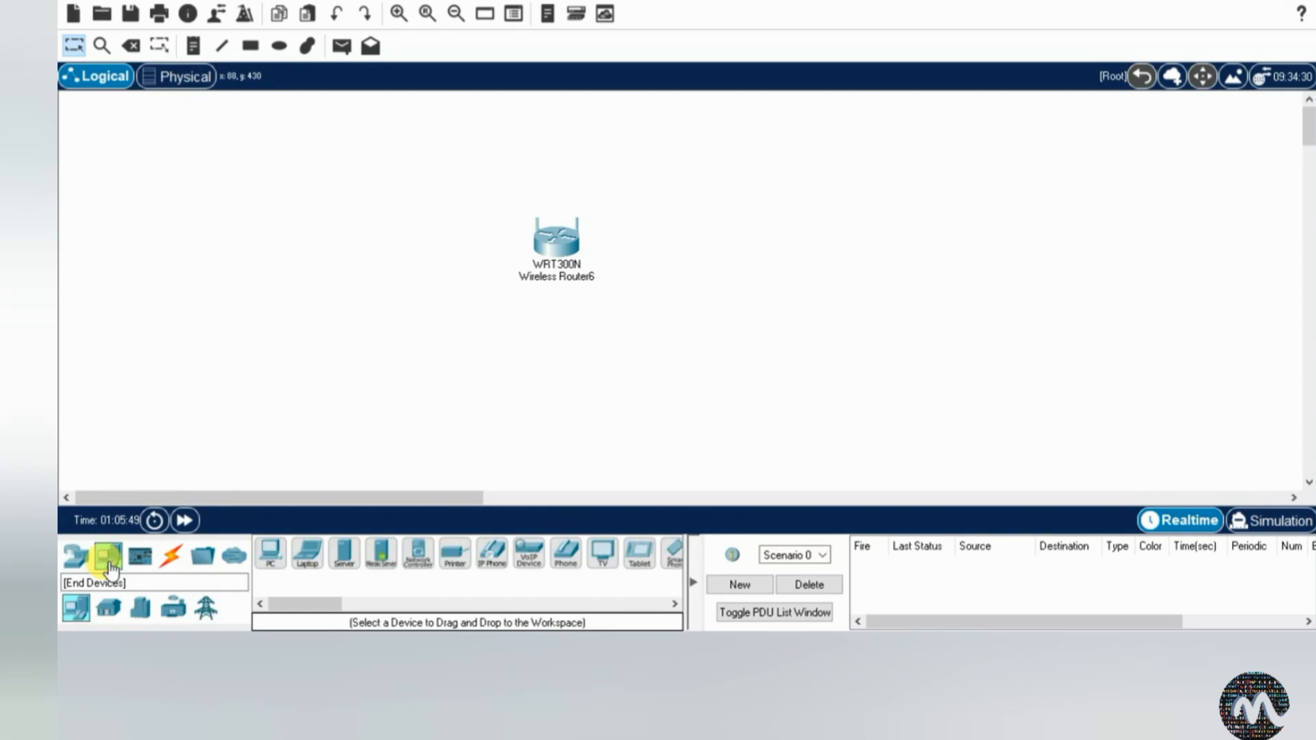
pyautogui.click(267, 559)
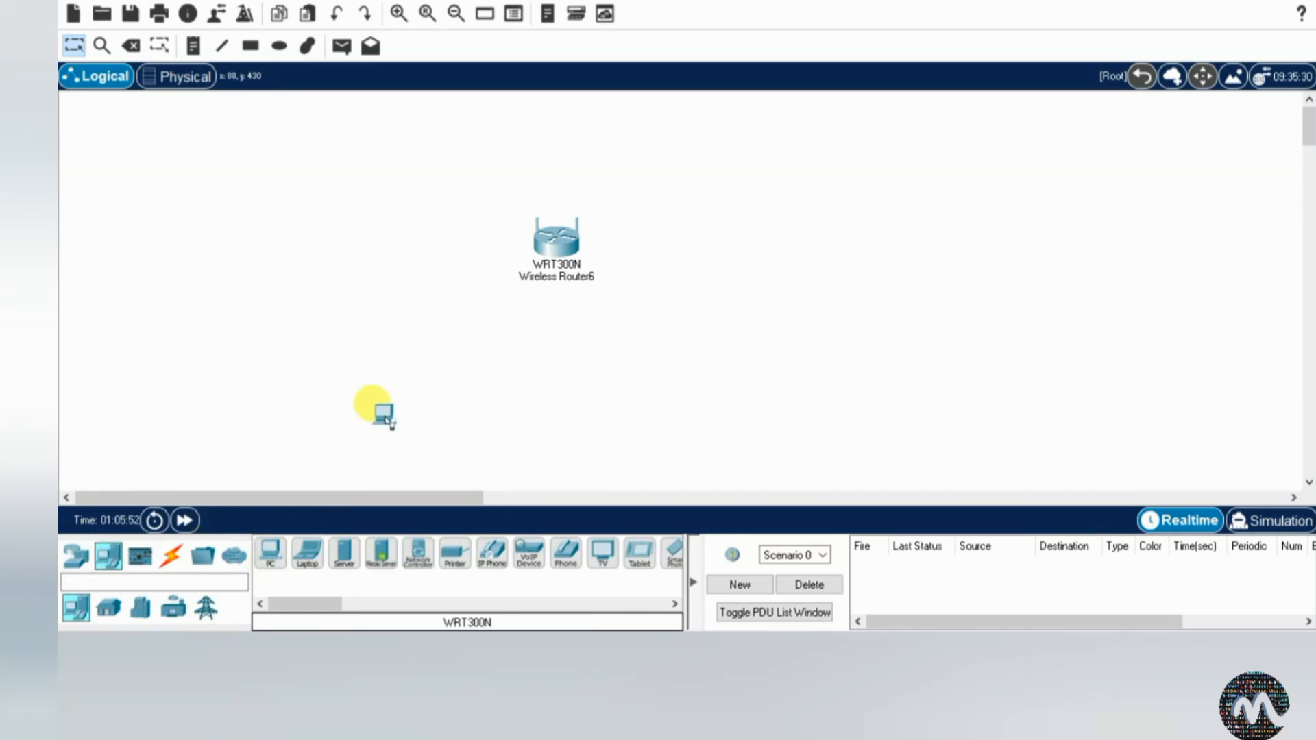
pyautogui.click(388, 421)
# - Add a laptop, a tablet and a smartphone to the workspace, spaced out to the right of the PC
pyautogui.click(306, 557)
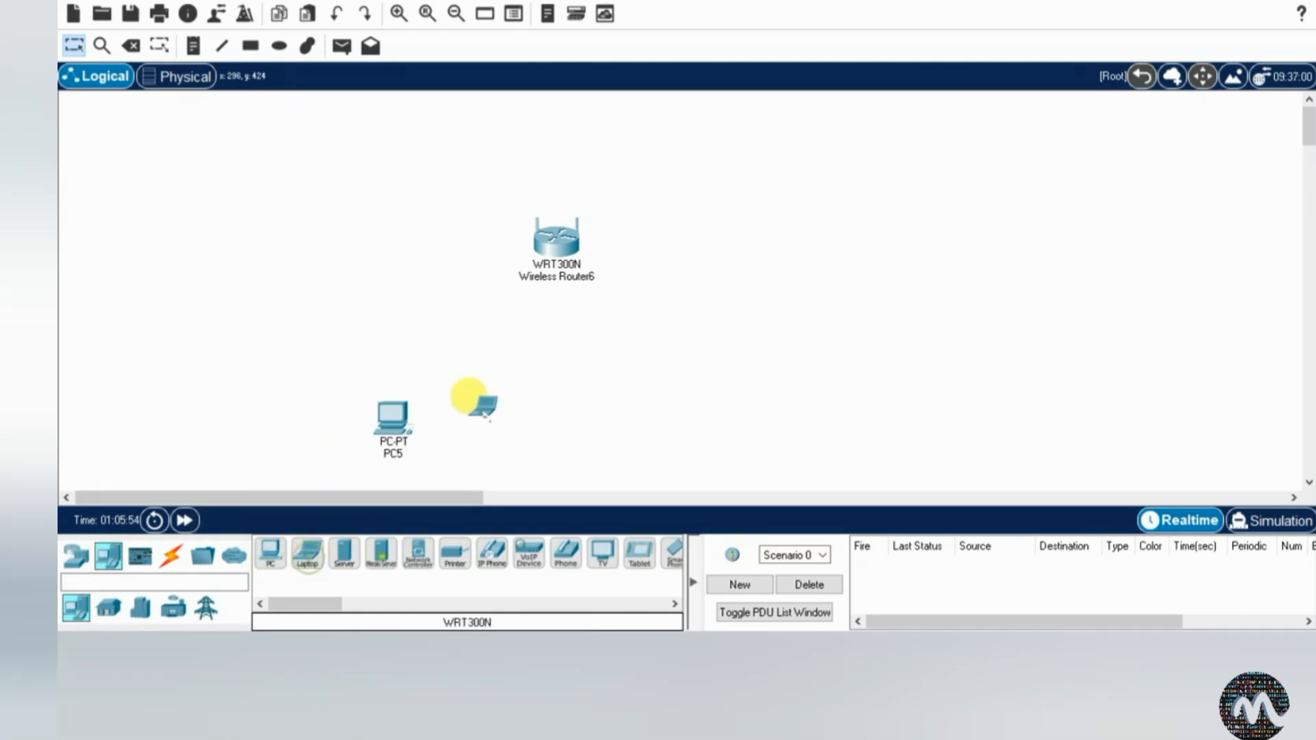
pyautogui.click(540, 419)
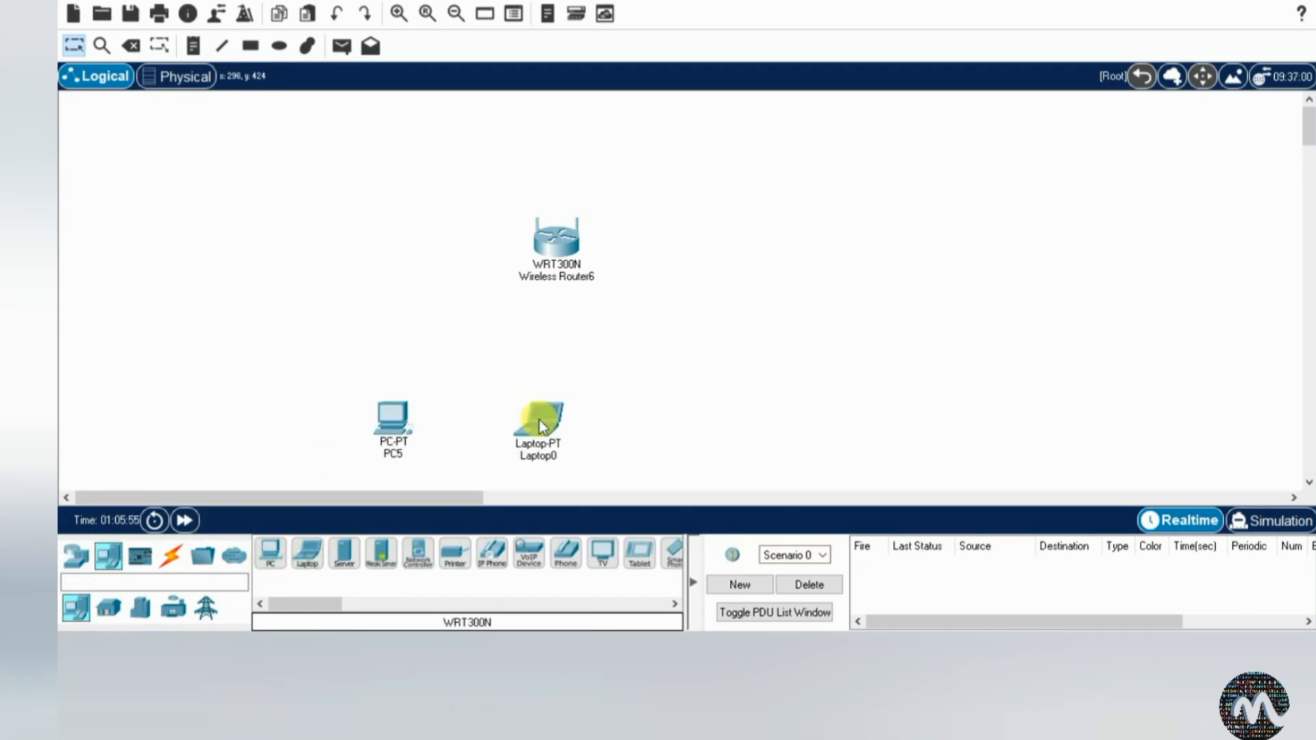
pyautogui.click(634, 561)
pyautogui.click(674, 406)
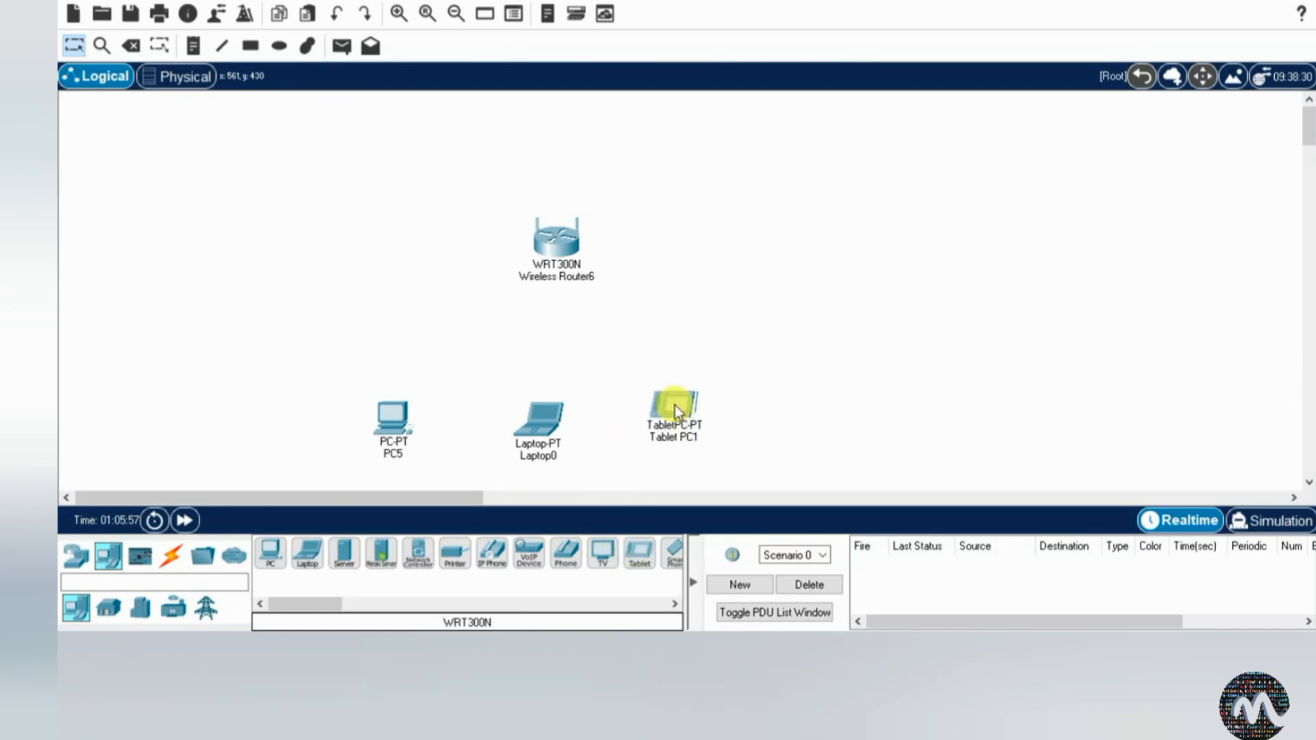
pyautogui.click(671, 559)
pyautogui.click(802, 350)
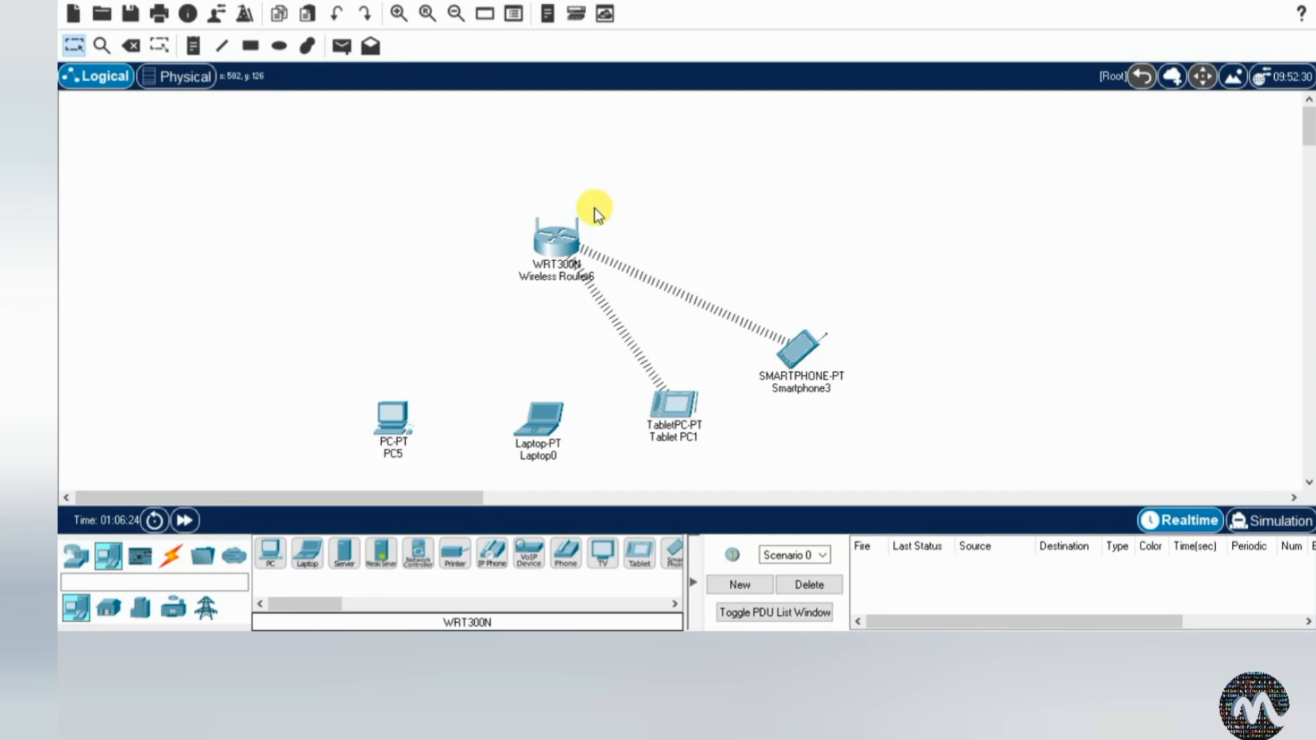
# - Set the wireless router's SSID to abc in its wireless interface settings
pyautogui.click(561, 240)
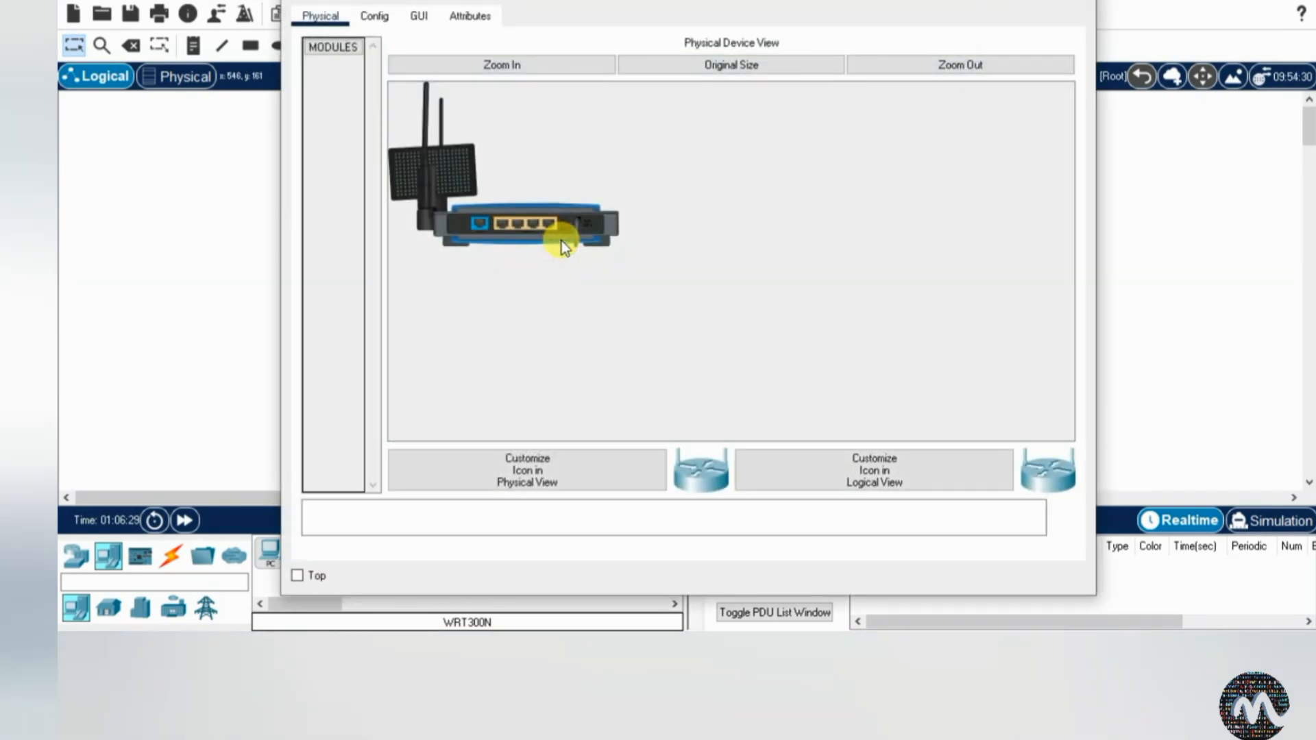
pyautogui.click(370, 16)
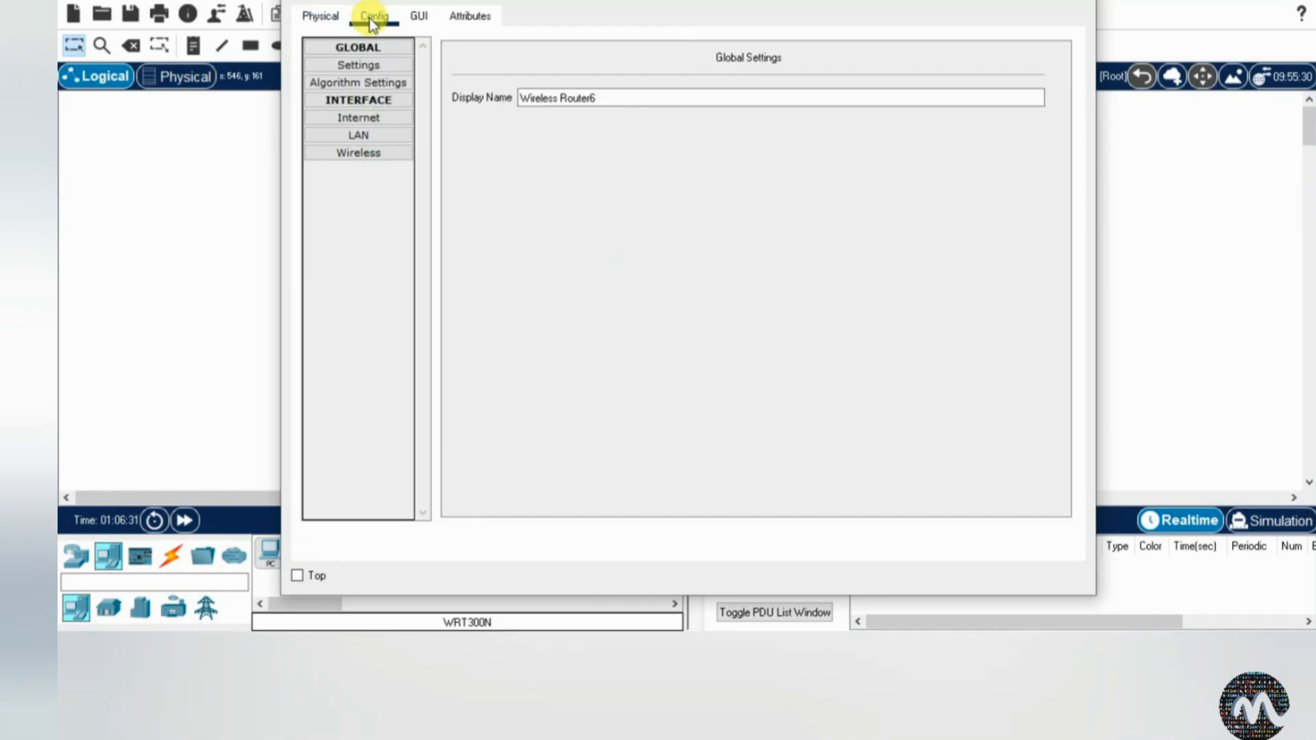
pyautogui.click(378, 150)
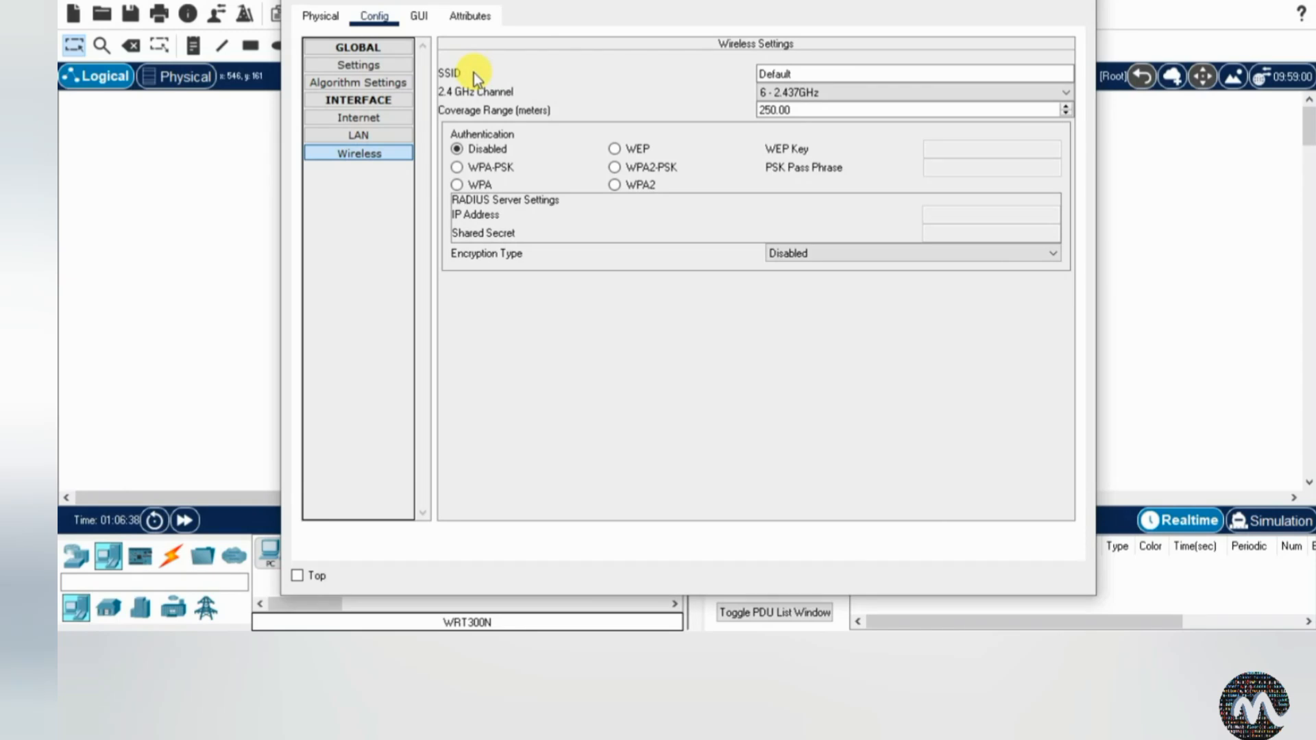
pyautogui.doubleClick(820, 72)
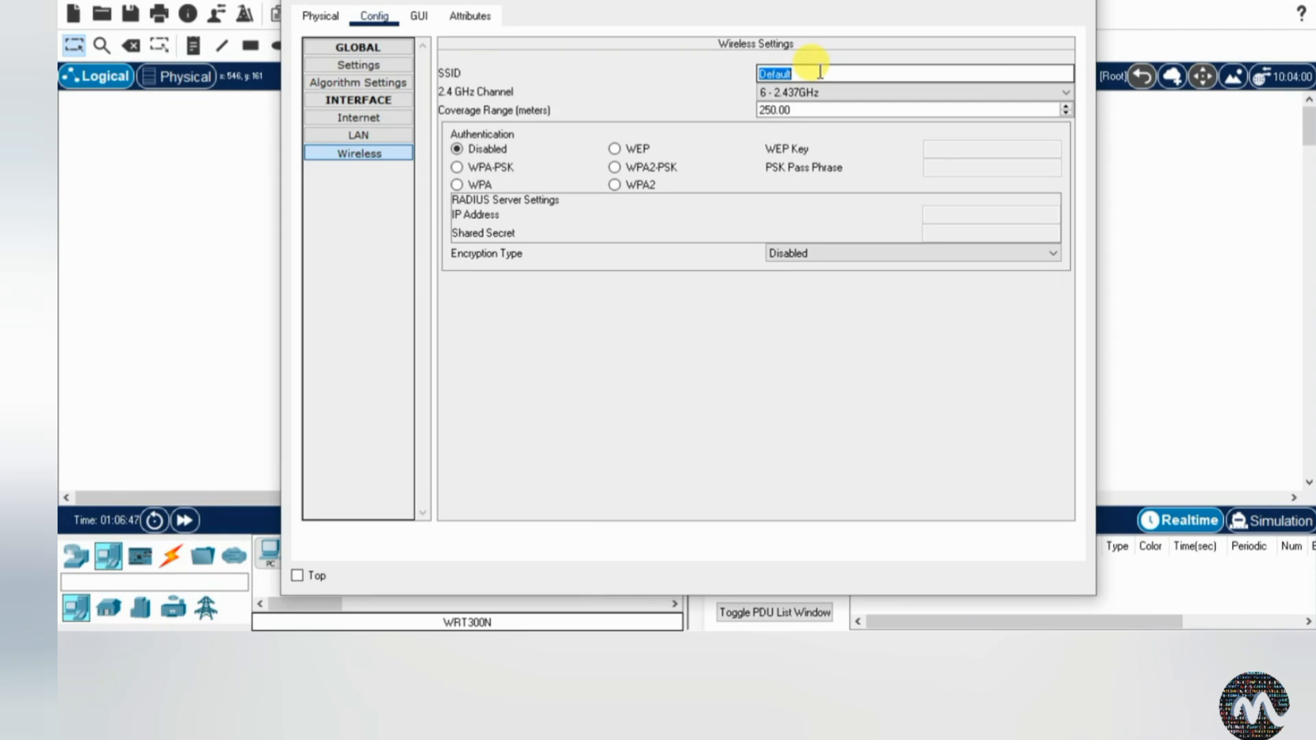
pyautogui.write('abc')
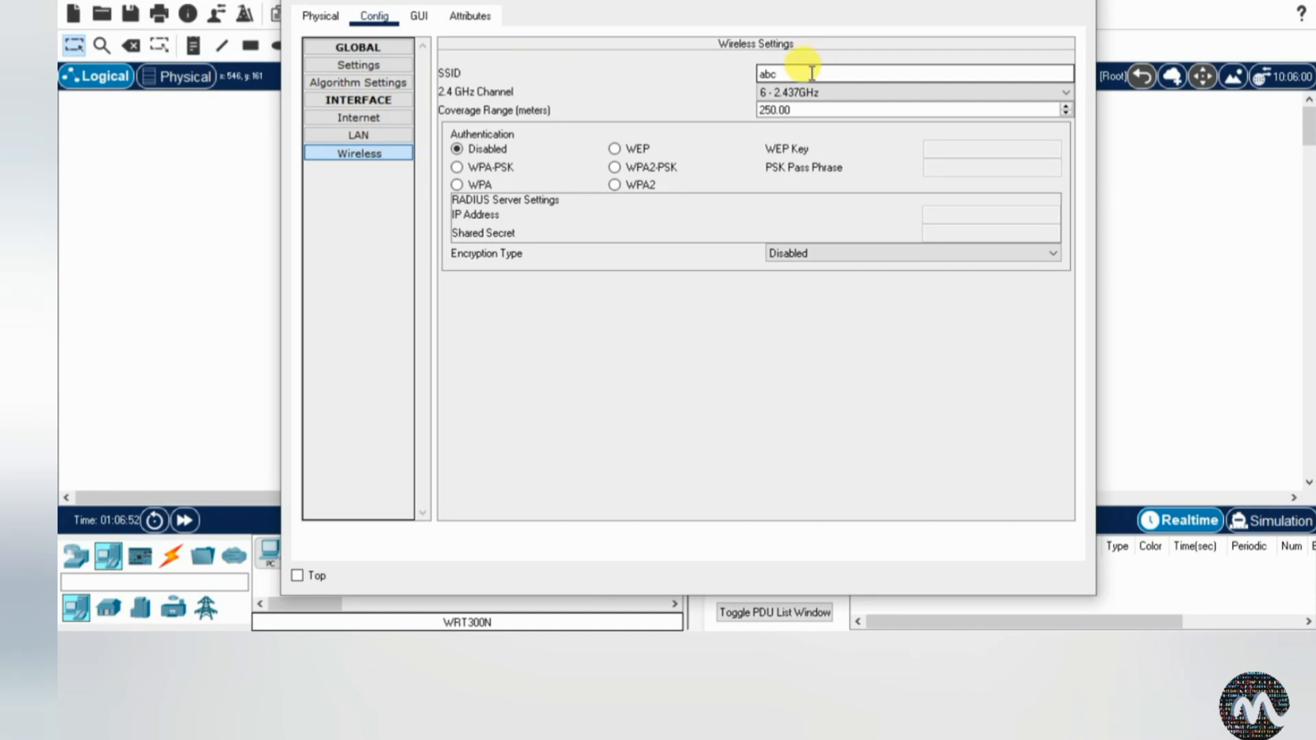
# - Secure the router's wireless network with WPA2-PSK authentication and enter the PSK pass phrase
pyautogui.click(616, 169)
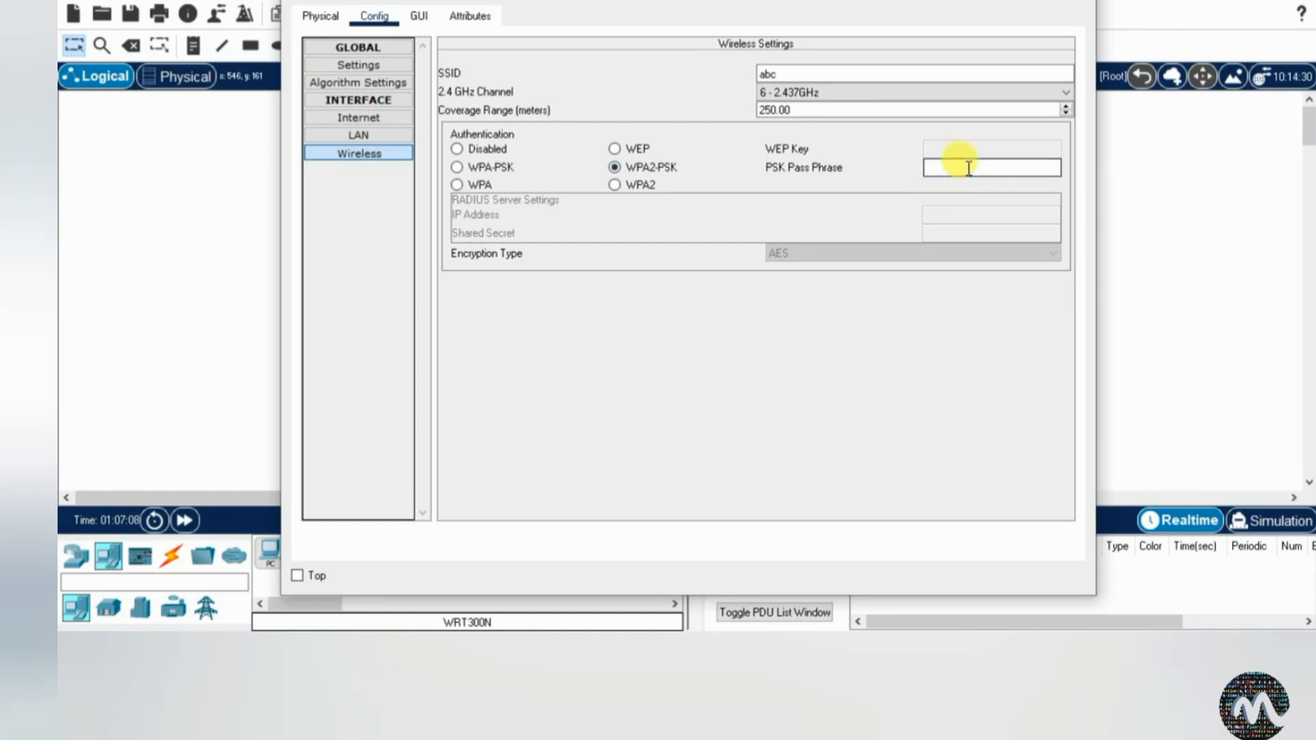
pyautogui.write('123456789')
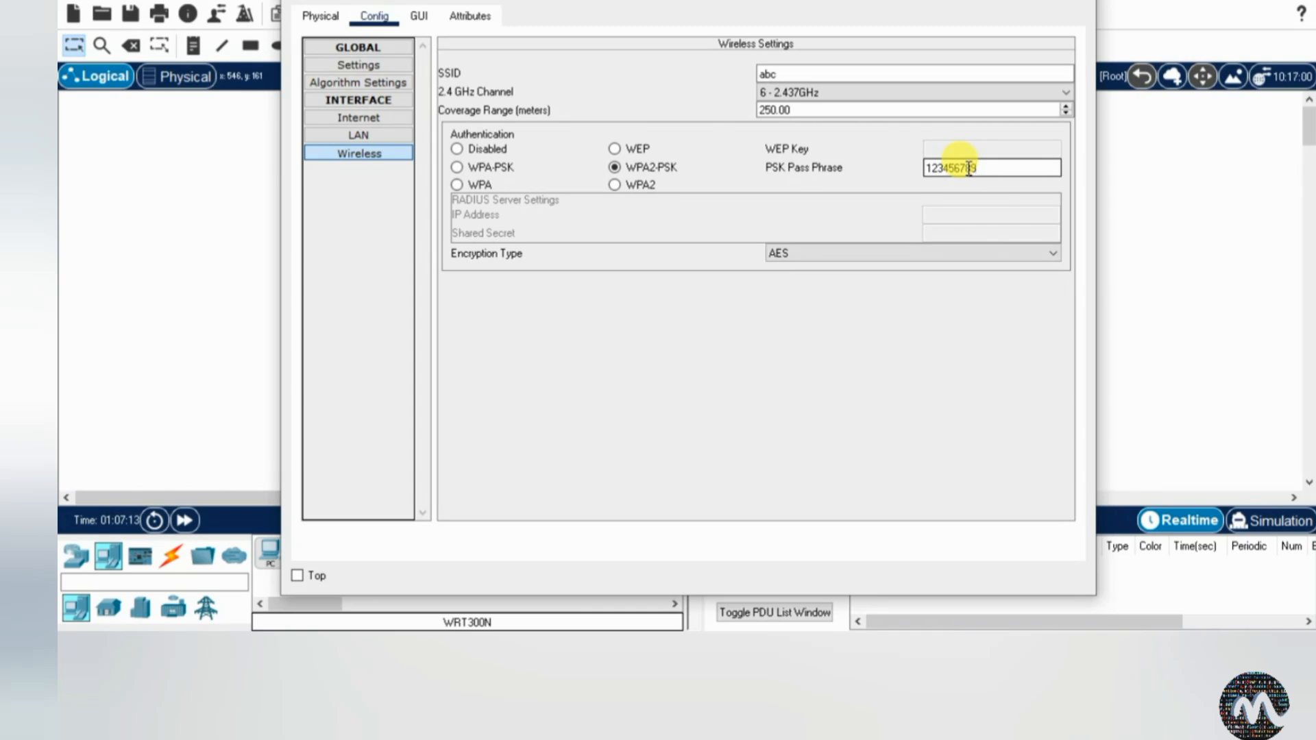
pyautogui.write('0')
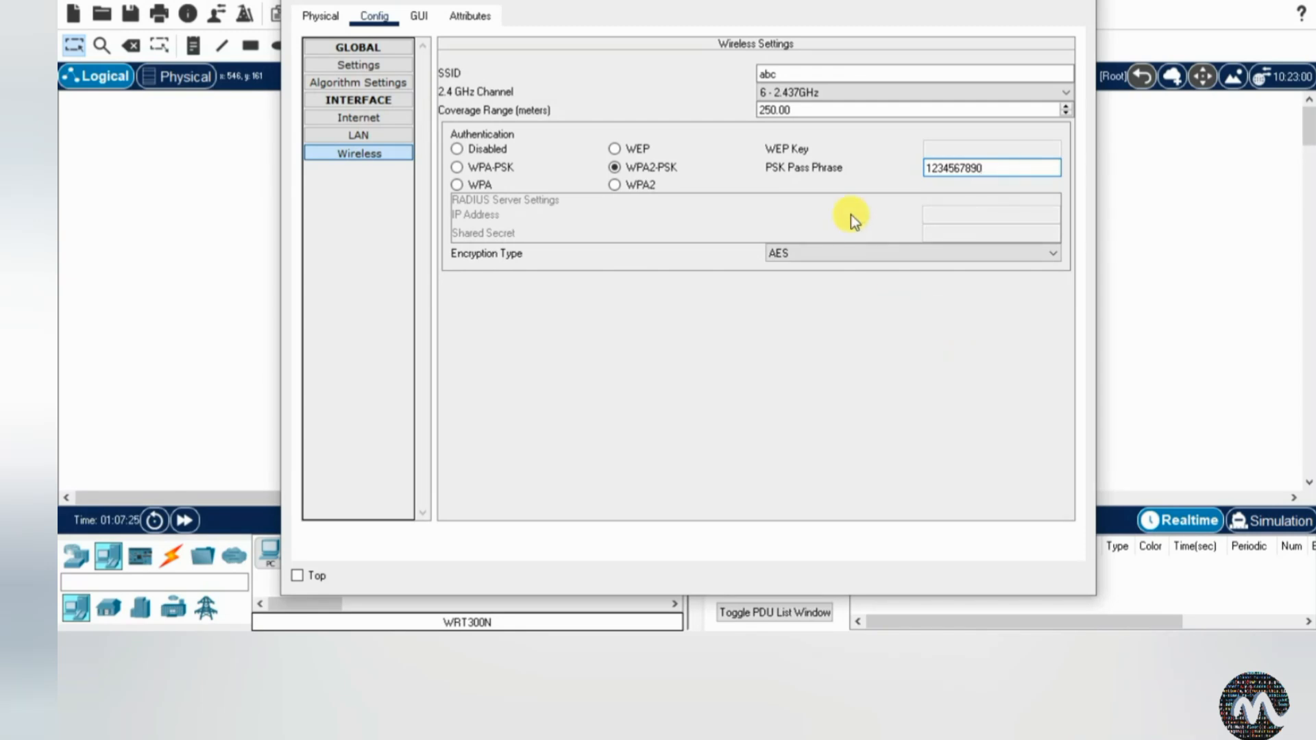
# - Review the router's IP and DHCP settings in its GUI setup page, save the settings and close the router's configuration
pyautogui.click(421, 15)
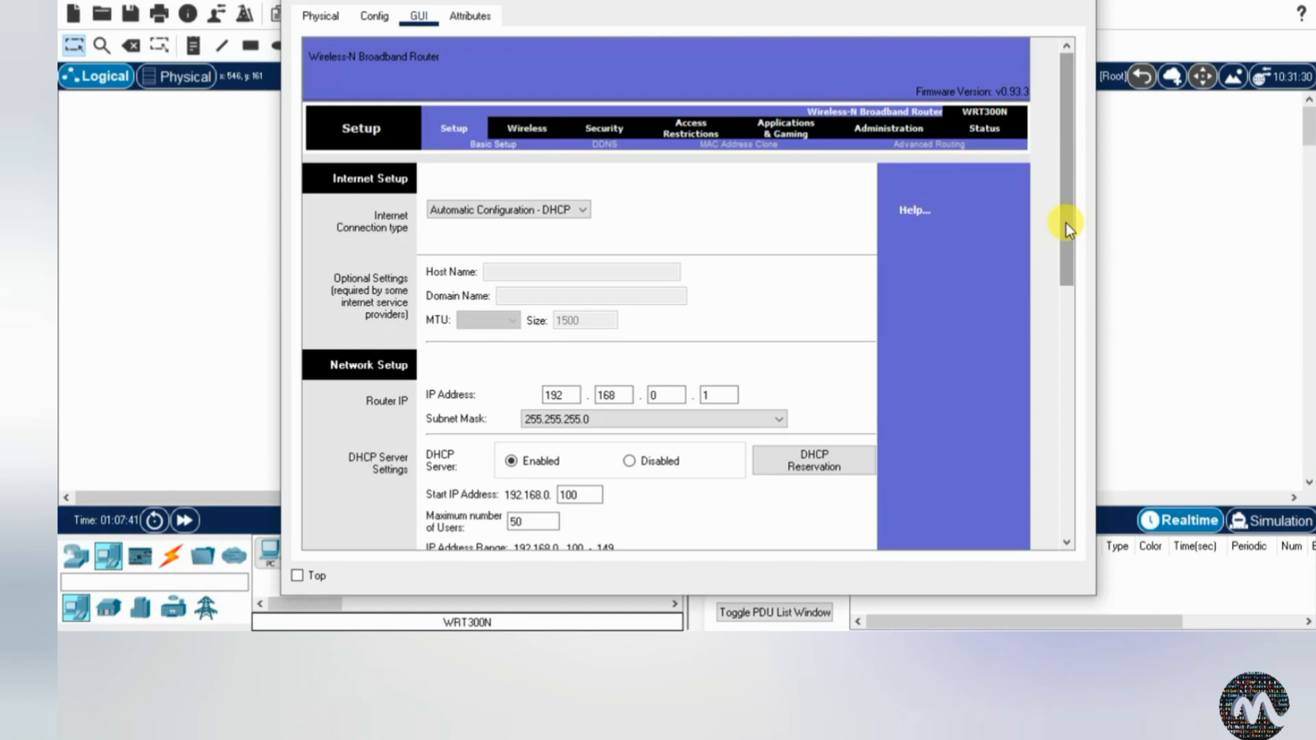
pyautogui.moveTo(1066, 223); pyautogui.dragTo(1079, 272)
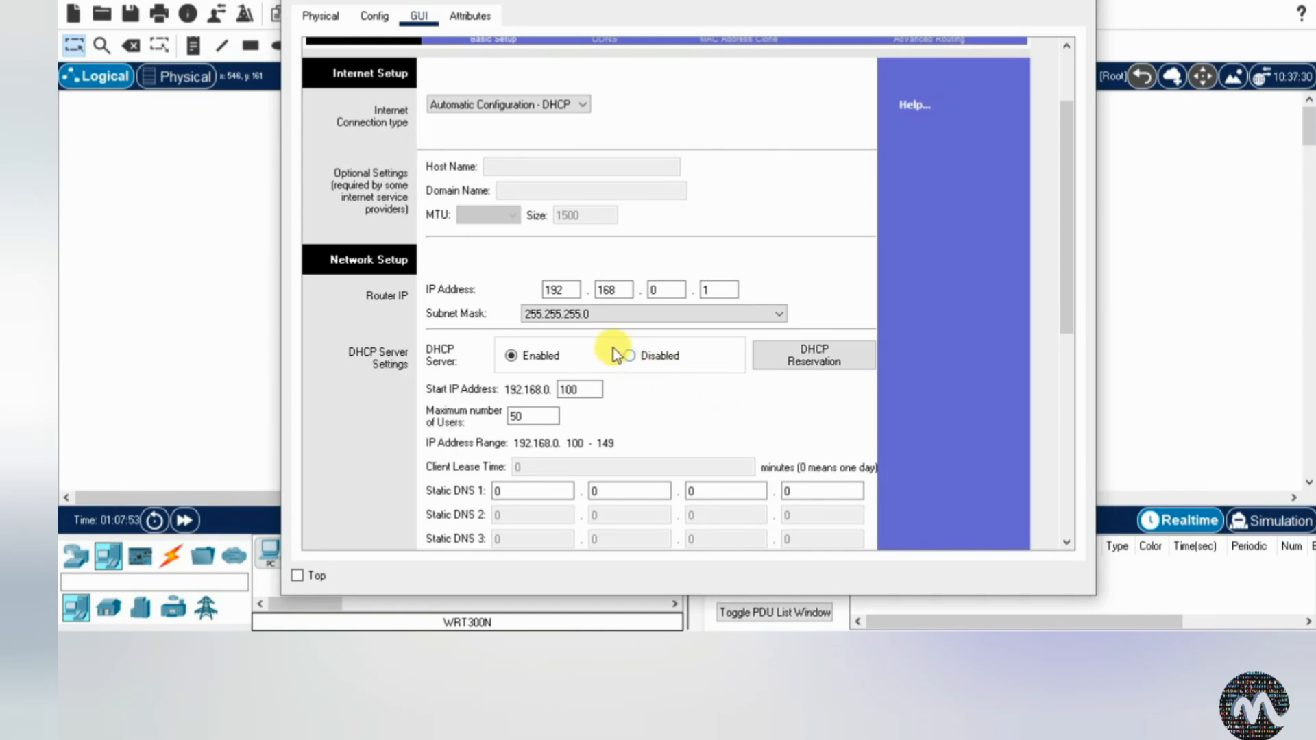
pyautogui.click(725, 289)
pyautogui.moveTo(1067, 240); pyautogui.dragTo(1077, 486)
pyautogui.click(688, 522)
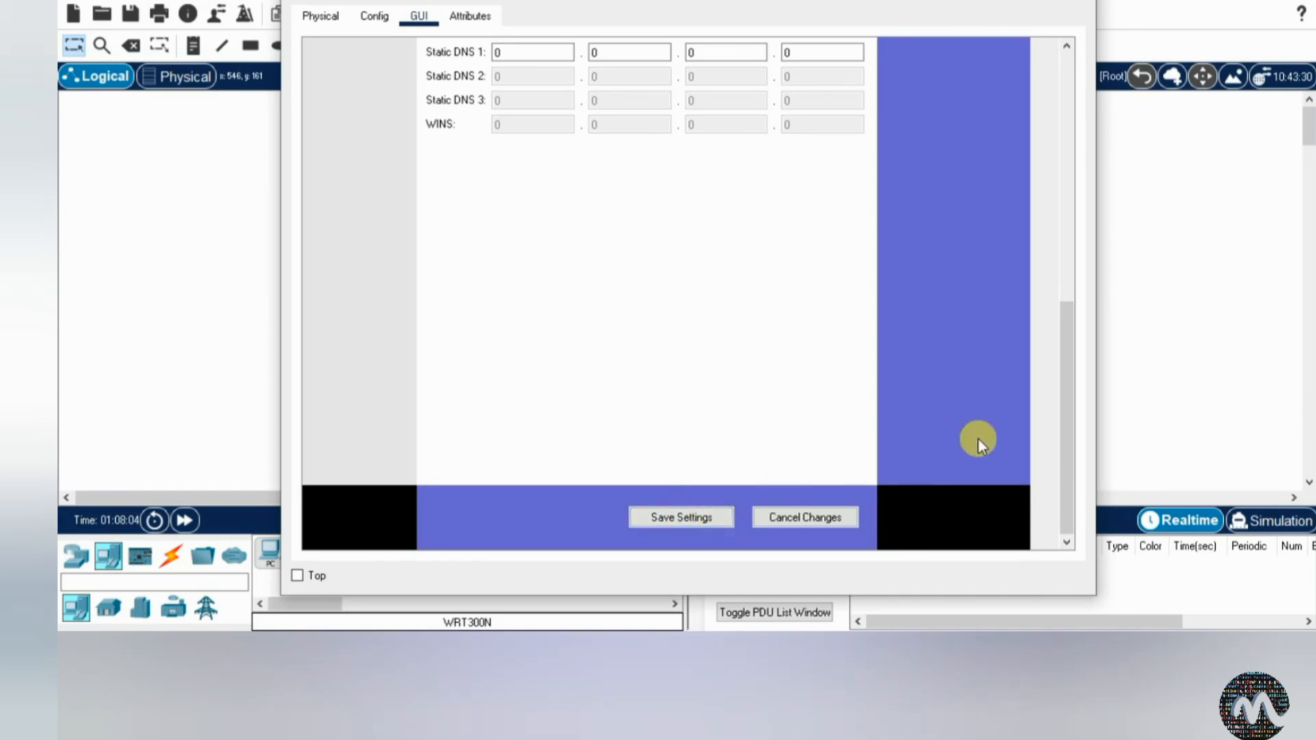
pyautogui.moveTo(1066, 413); pyautogui.dragTo(1073, 141)
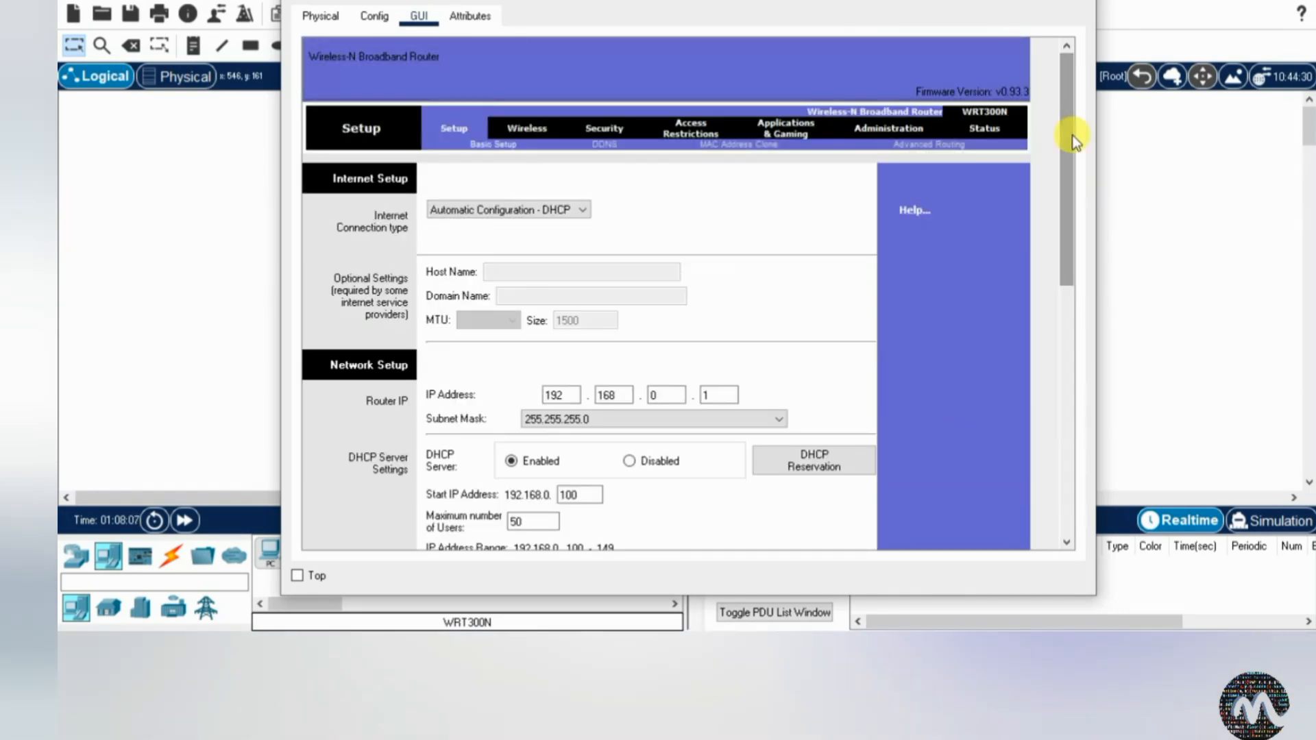
pyautogui.click(1080, 1)
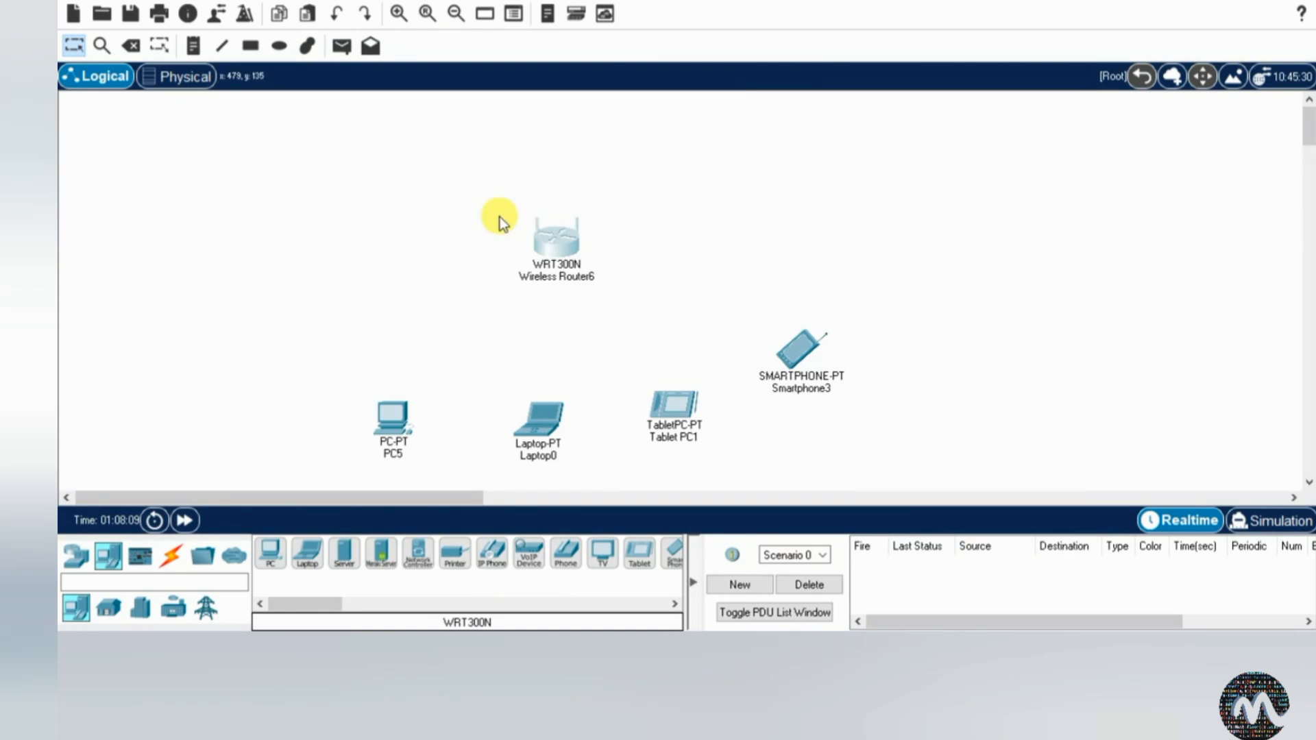
# - Replace the PC's installed network module with a WMP300N wireless module and power the PC back on
pyautogui.moveTo(397, 430)
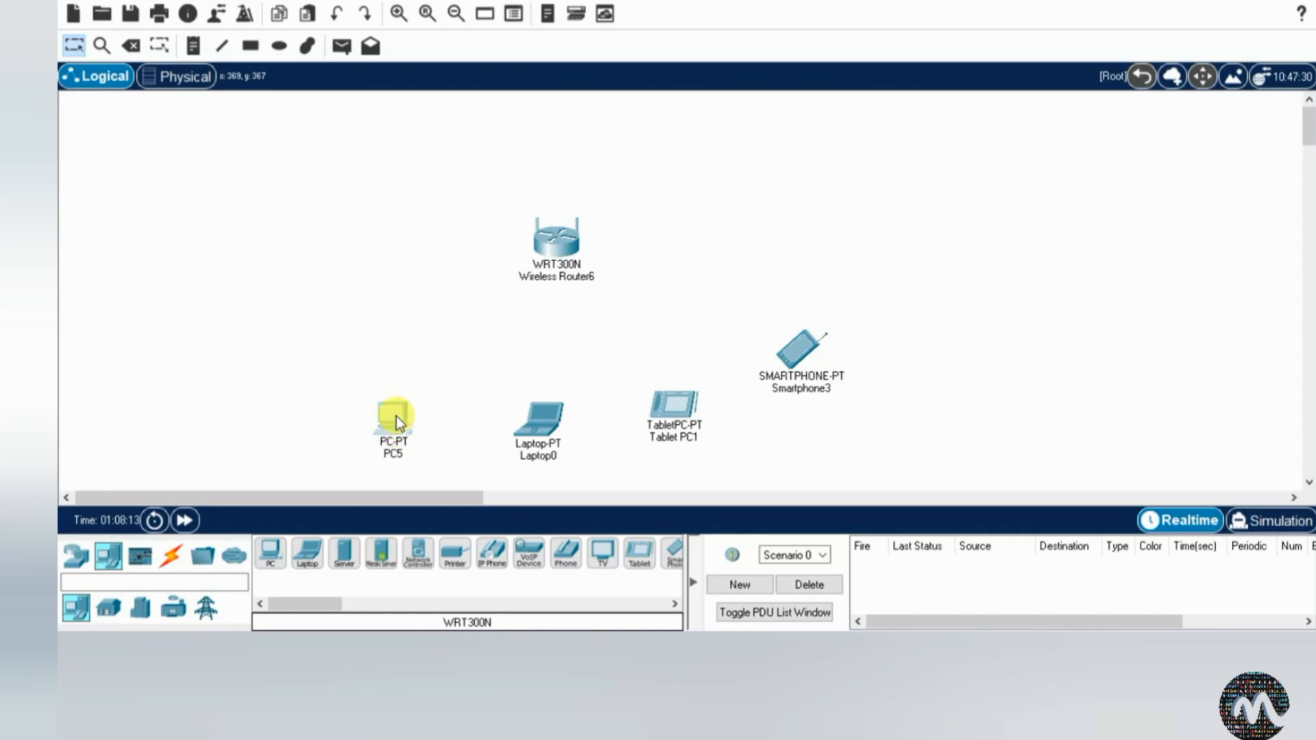
pyautogui.click(396, 417)
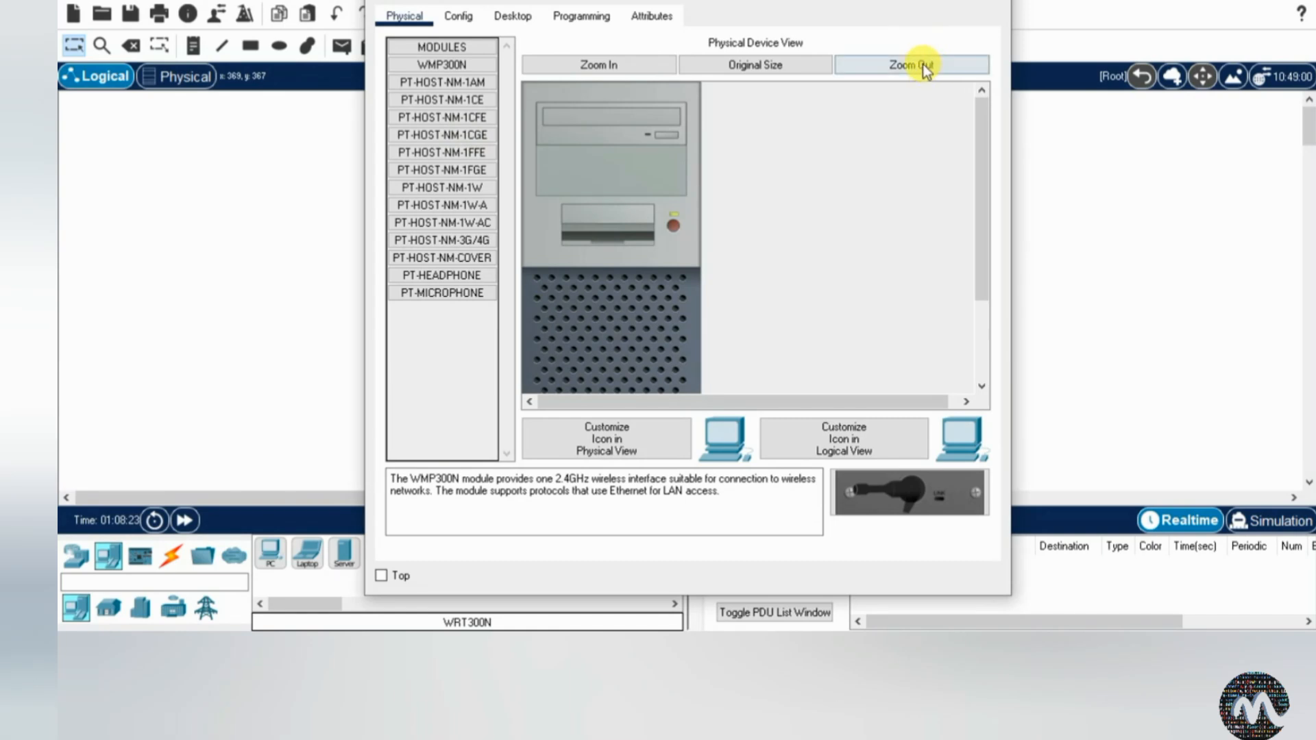
pyautogui.click(922, 64)
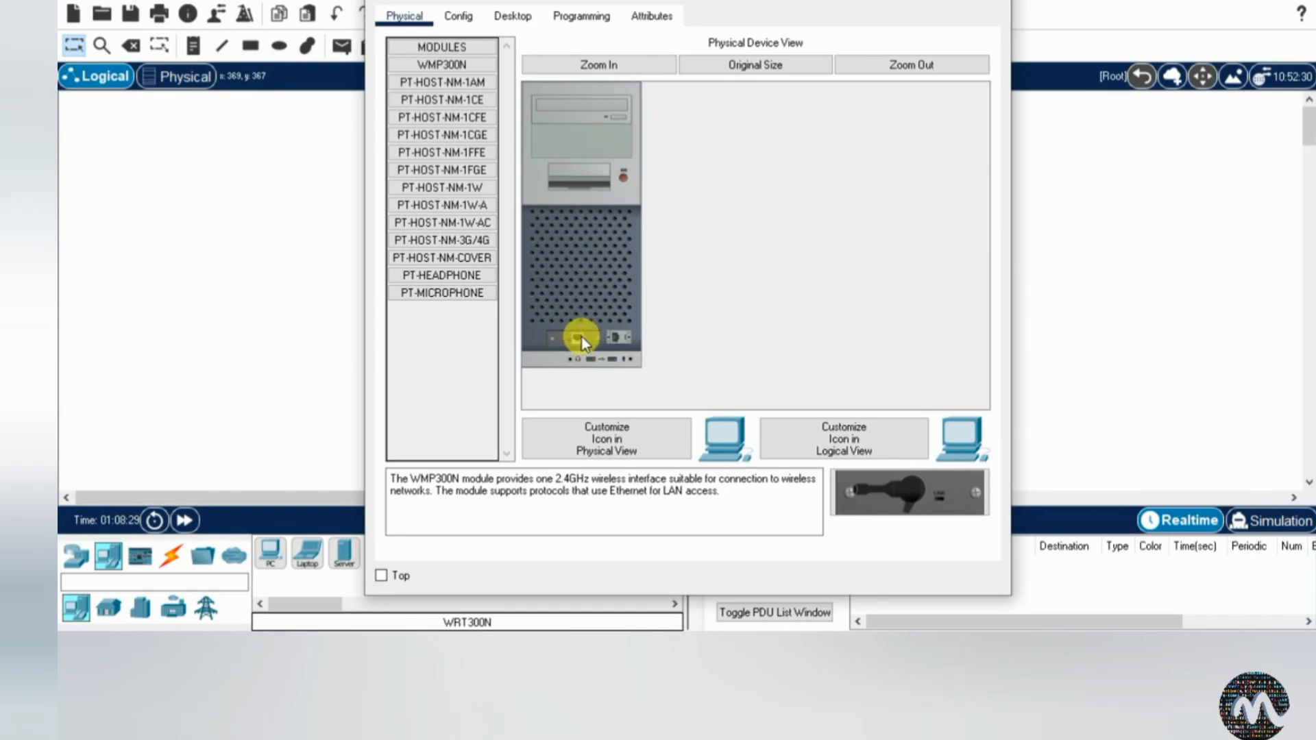
pyautogui.moveTo(582, 338); pyautogui.dragTo(456, 351)
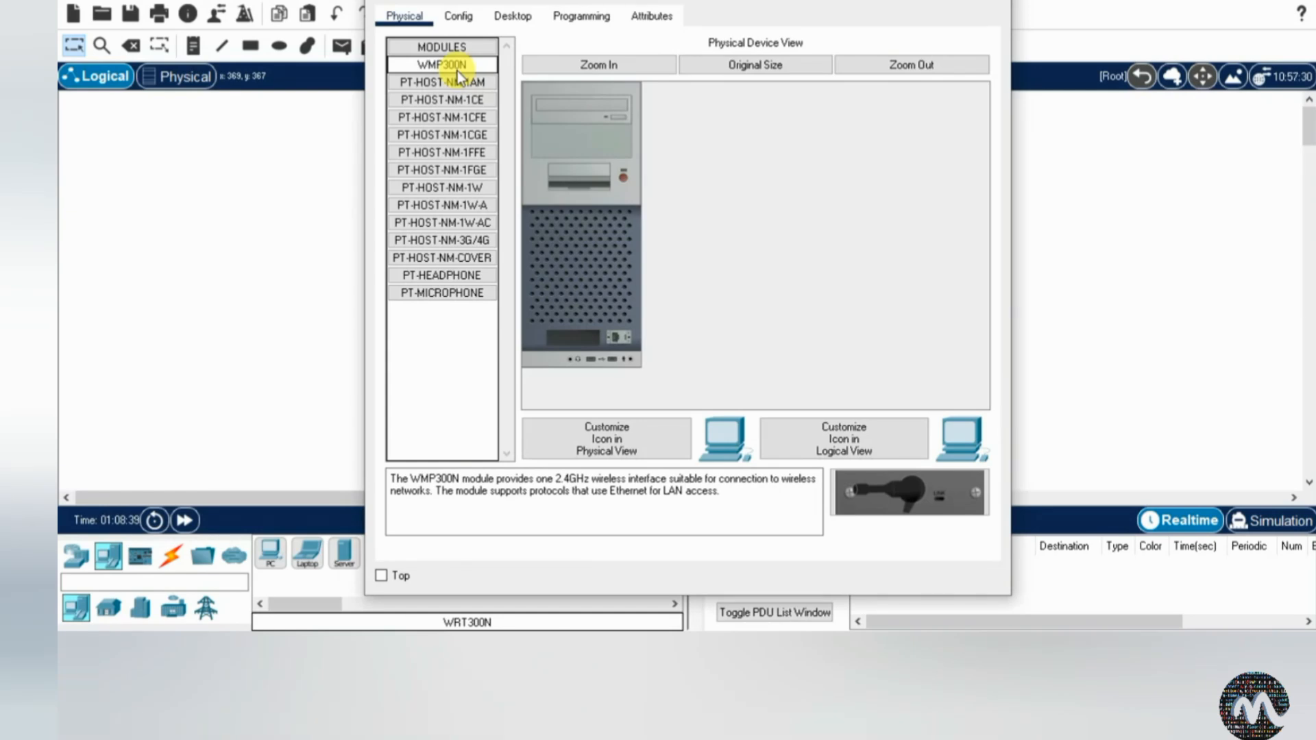
pyautogui.moveTo(457, 74); pyautogui.dragTo(581, 343)
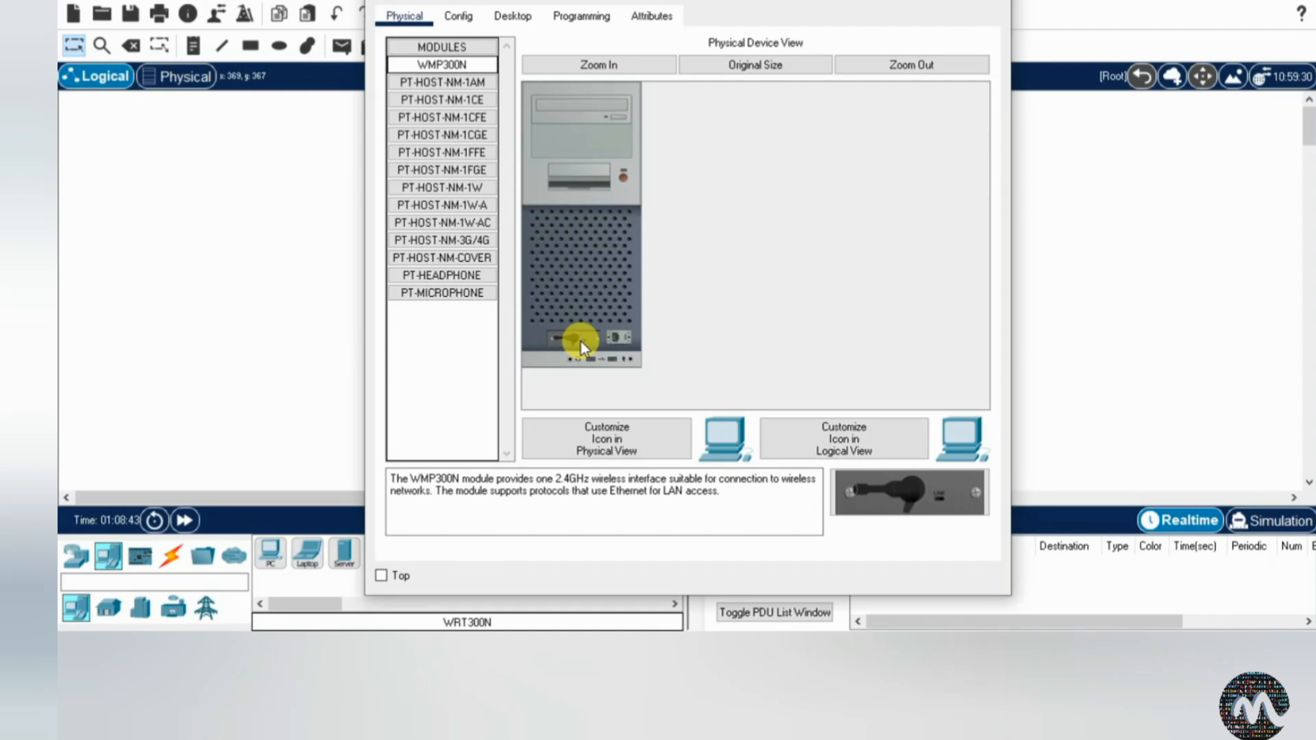
pyautogui.click(624, 179)
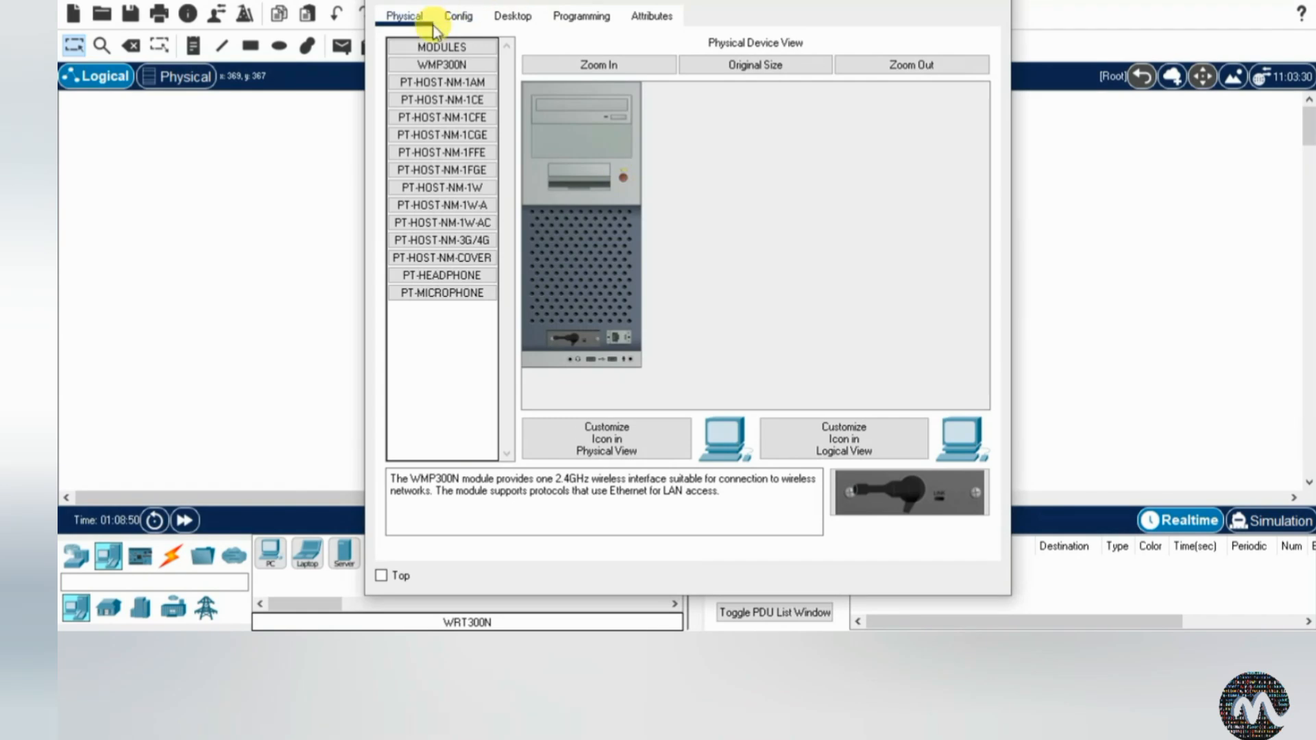
# - Connect the PC to the abc wireless network with PC Wireless, entering the WPA2-Personal pre-shared key
pyautogui.click(525, 19)
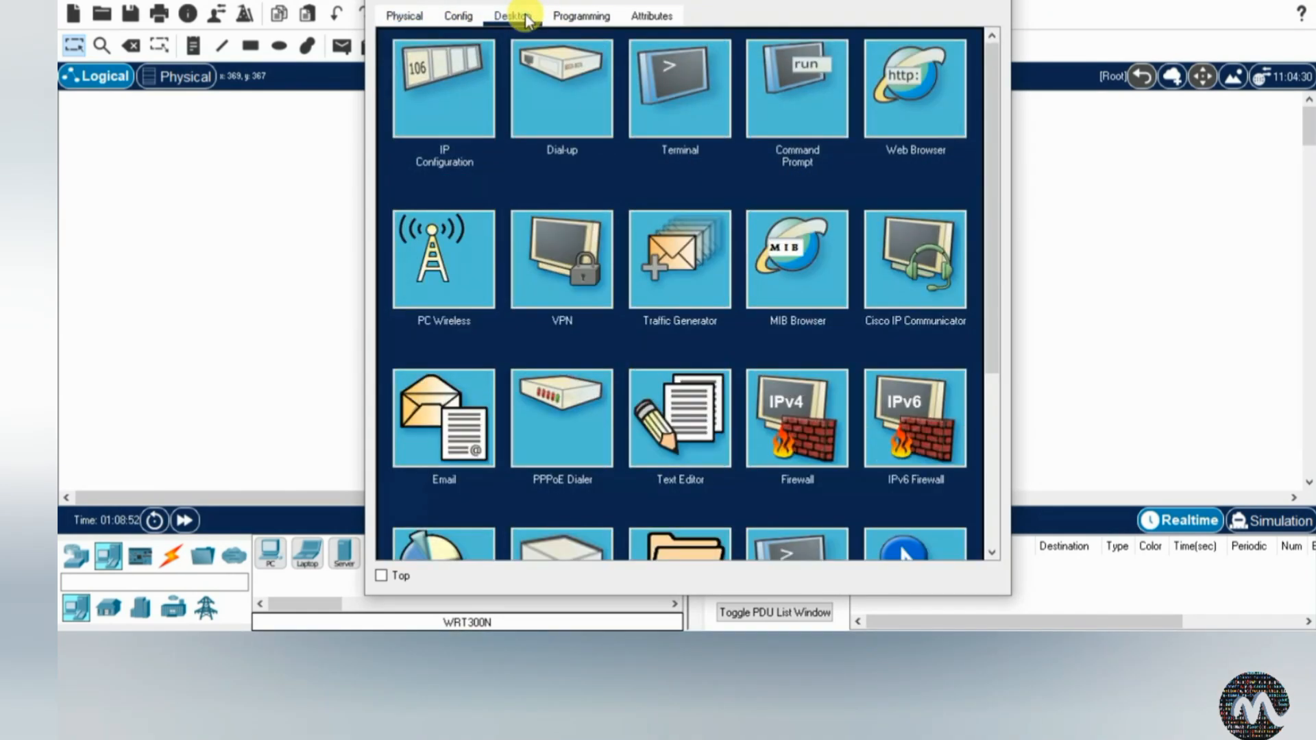
pyautogui.click(426, 293)
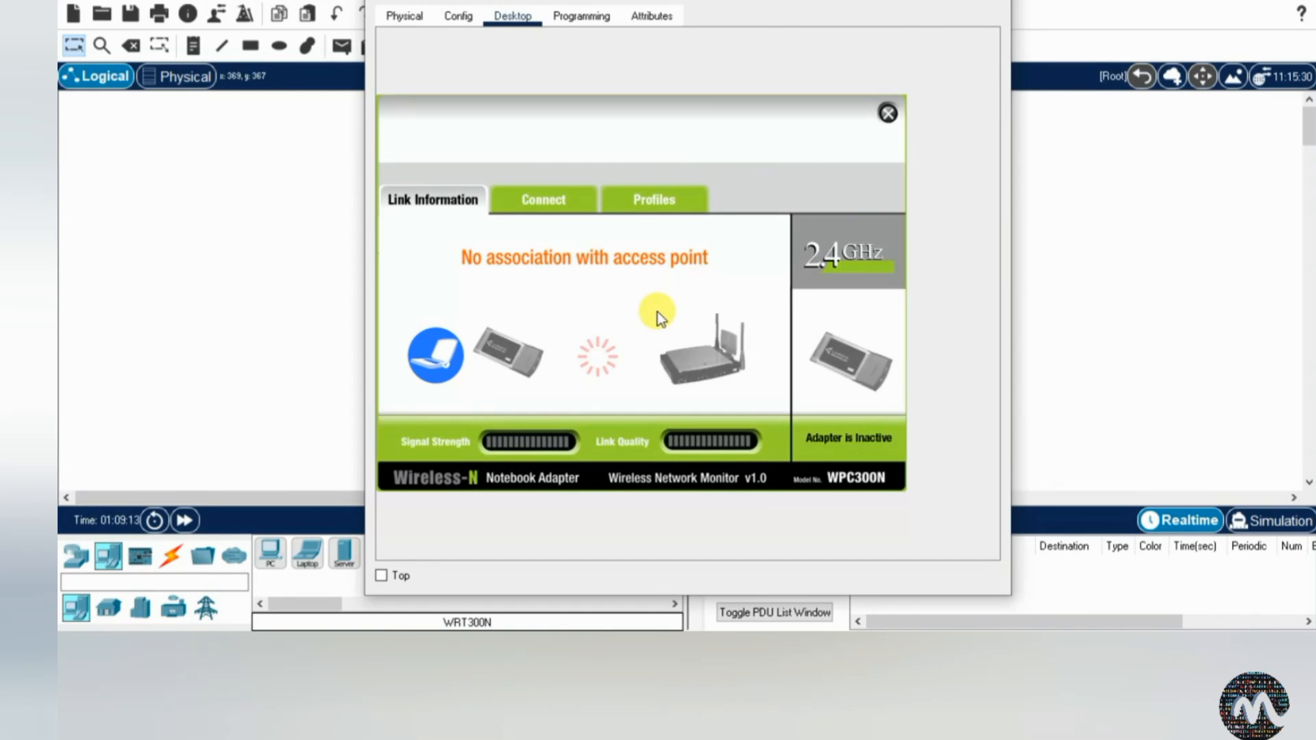
pyautogui.click(523, 206)
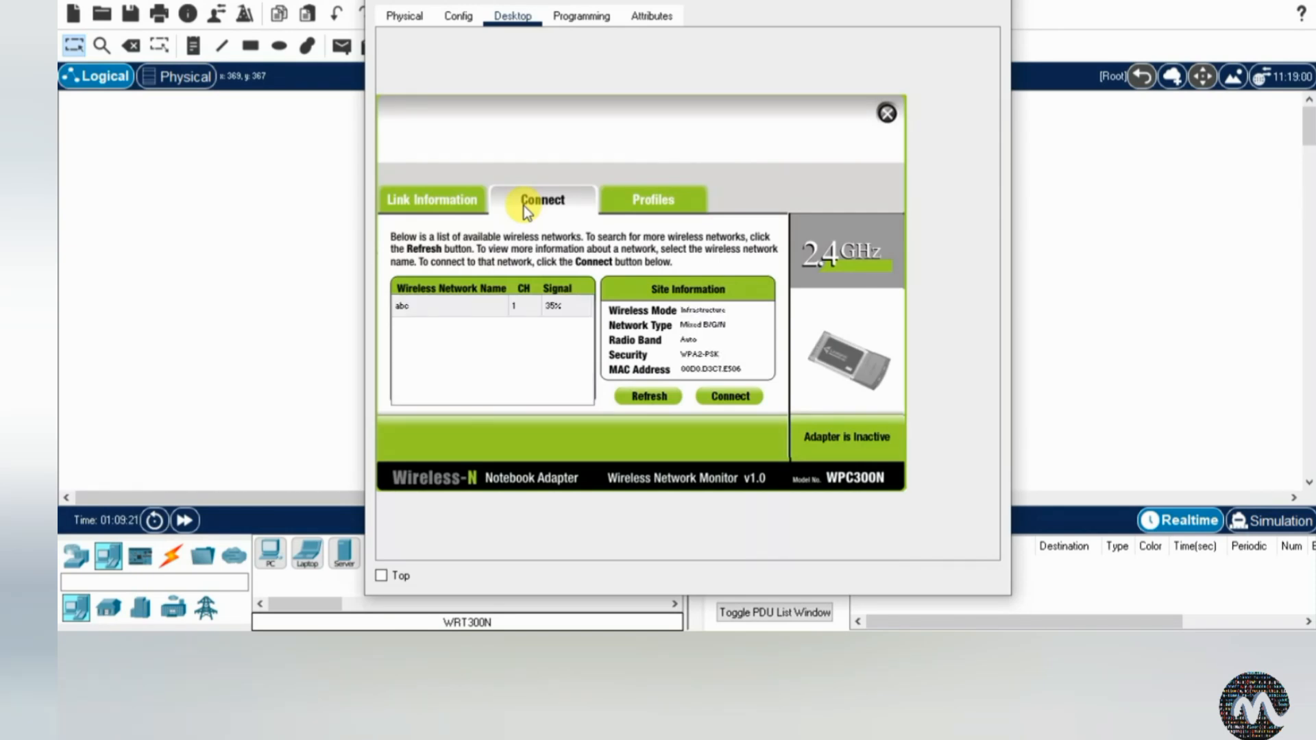
pyautogui.click(417, 306)
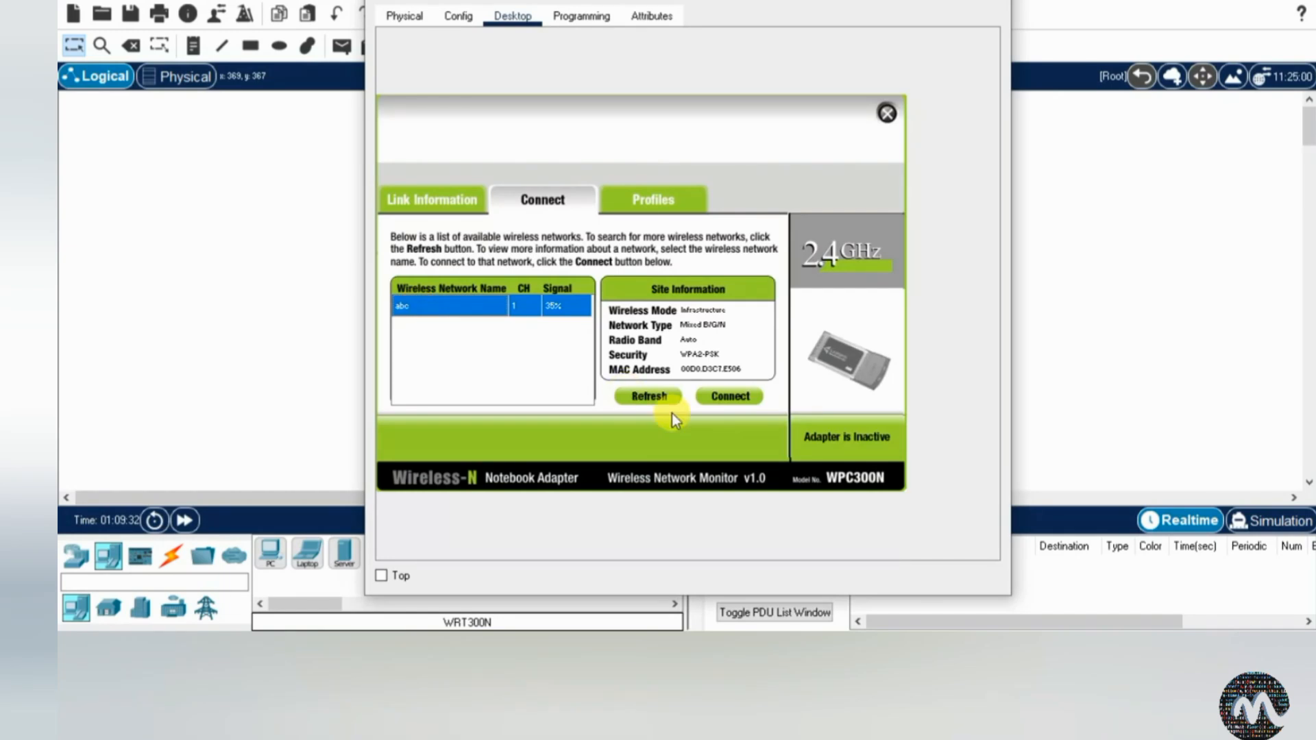
pyautogui.click(725, 395)
pyautogui.click(503, 315)
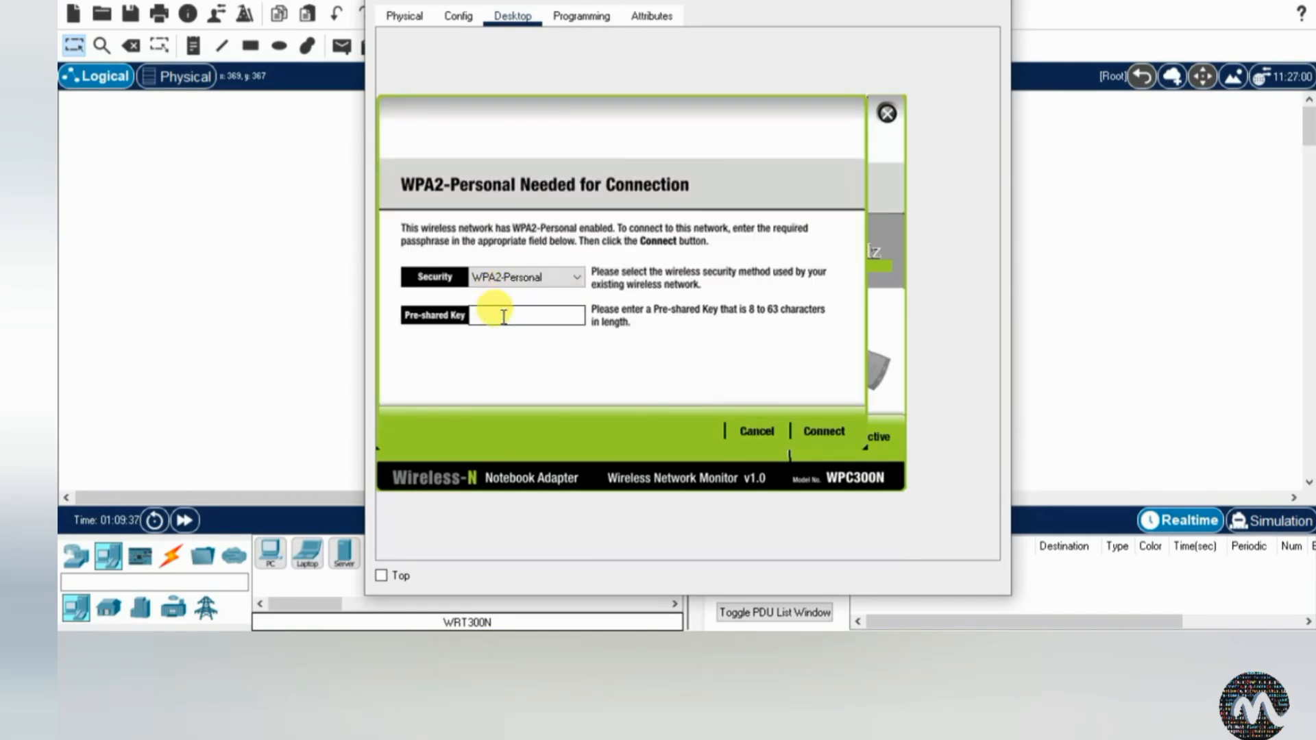
pyautogui.write('1234567890')
pyautogui.click(822, 432)
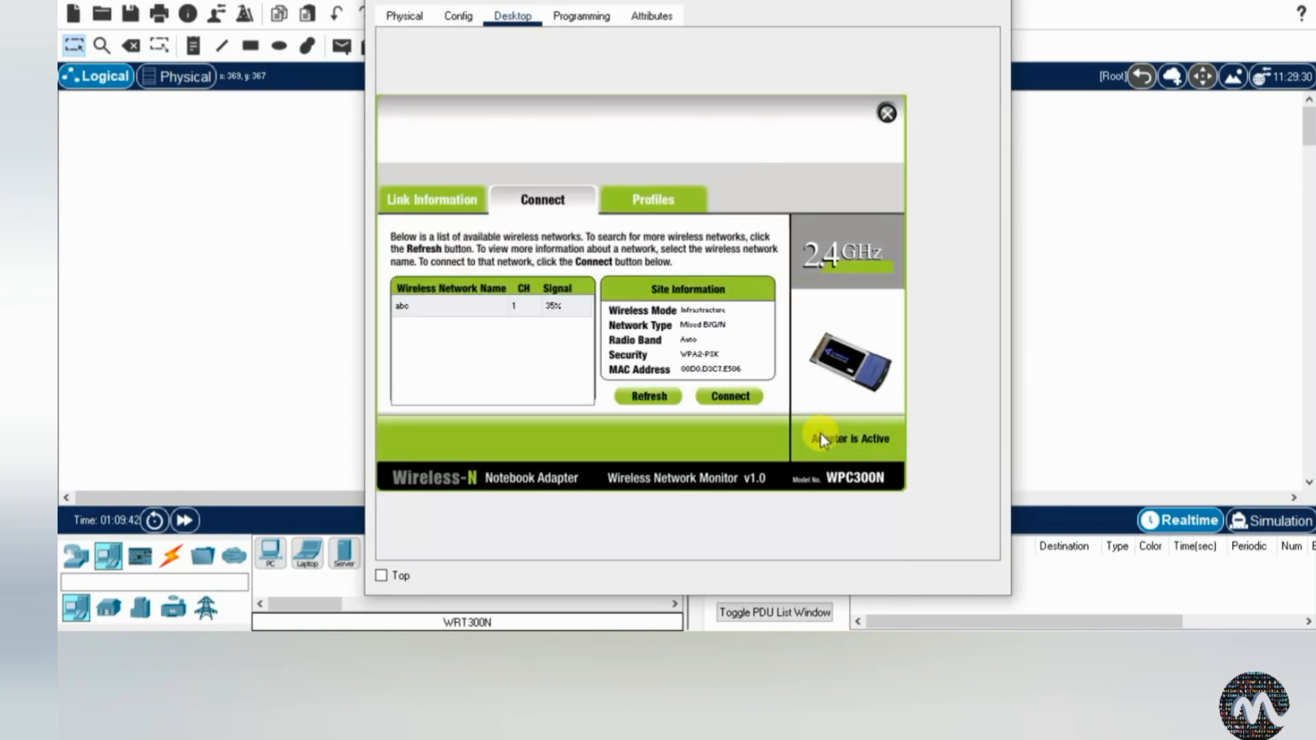
# - Check the PC's wireless link information and close the PC's configuration
pyautogui.click(429, 206)
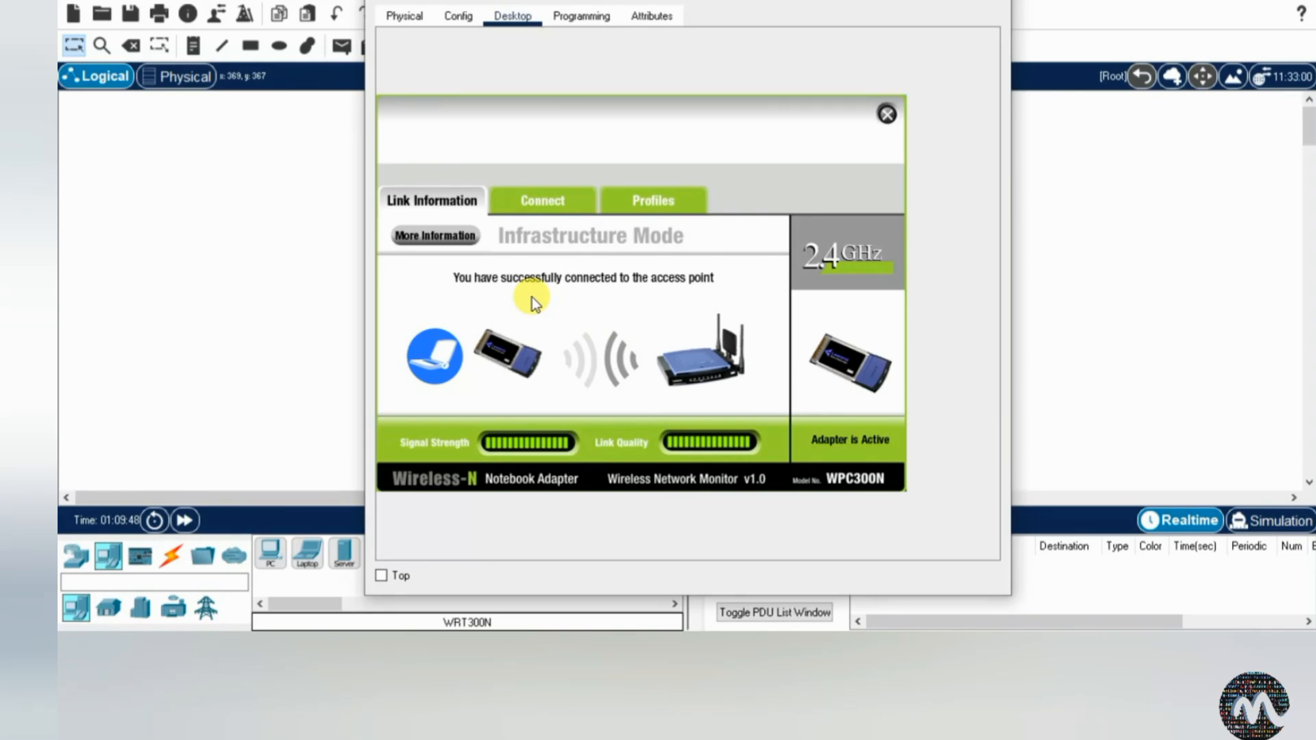
pyautogui.click(887, 114)
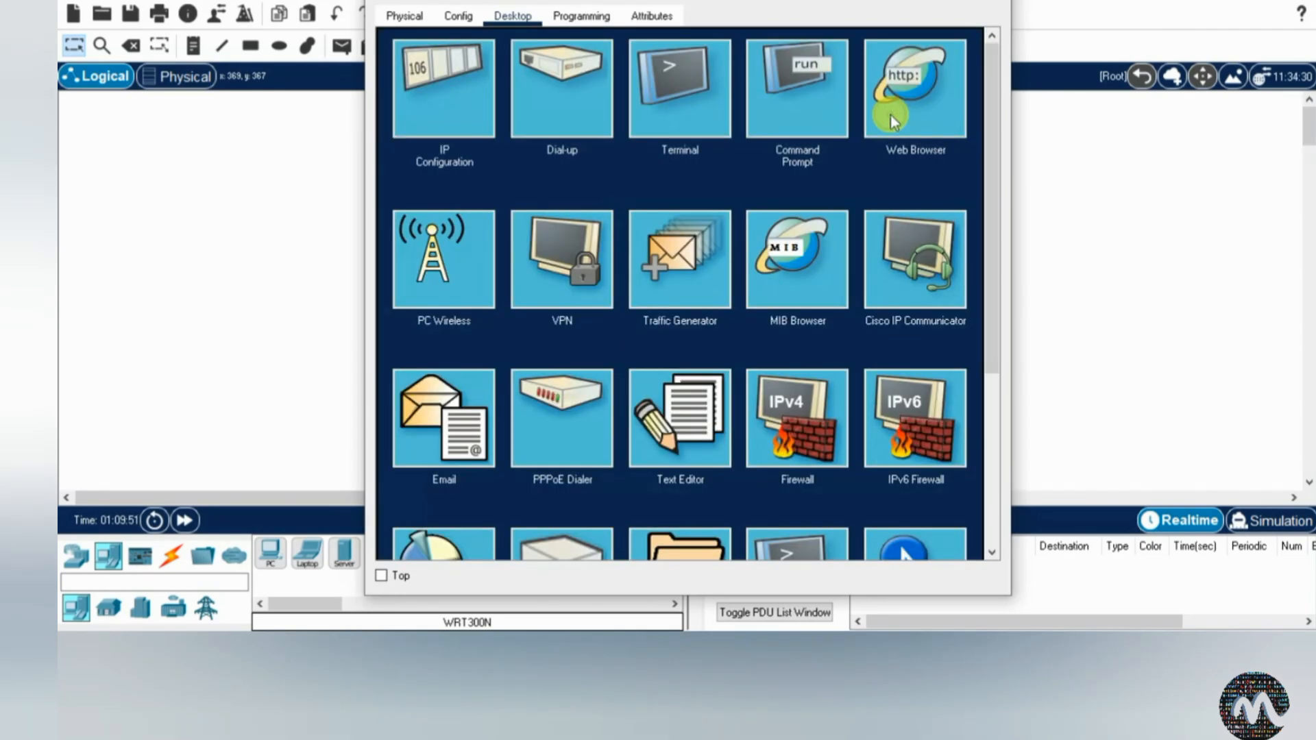
pyautogui.click(992, 1)
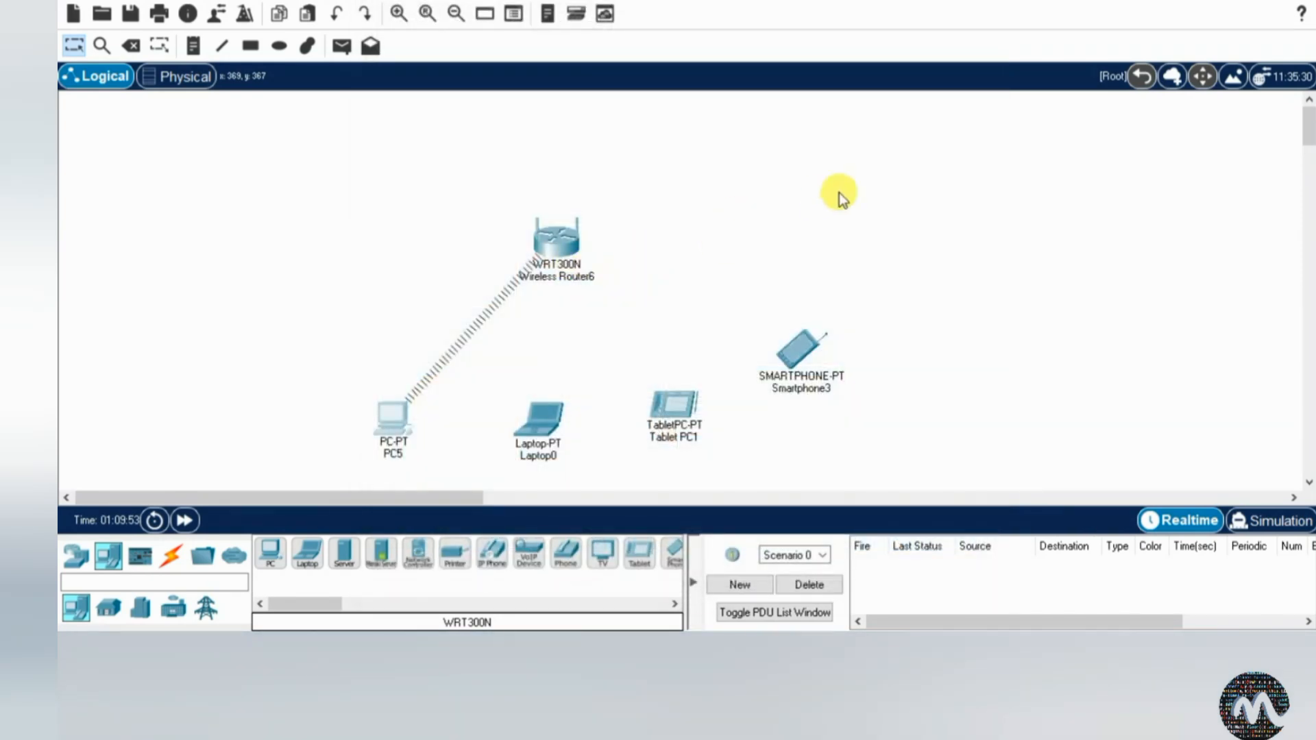
# - Replace the laptop's installed network module with a WPC300N wireless module and power the laptop back on
pyautogui.click(541, 427)
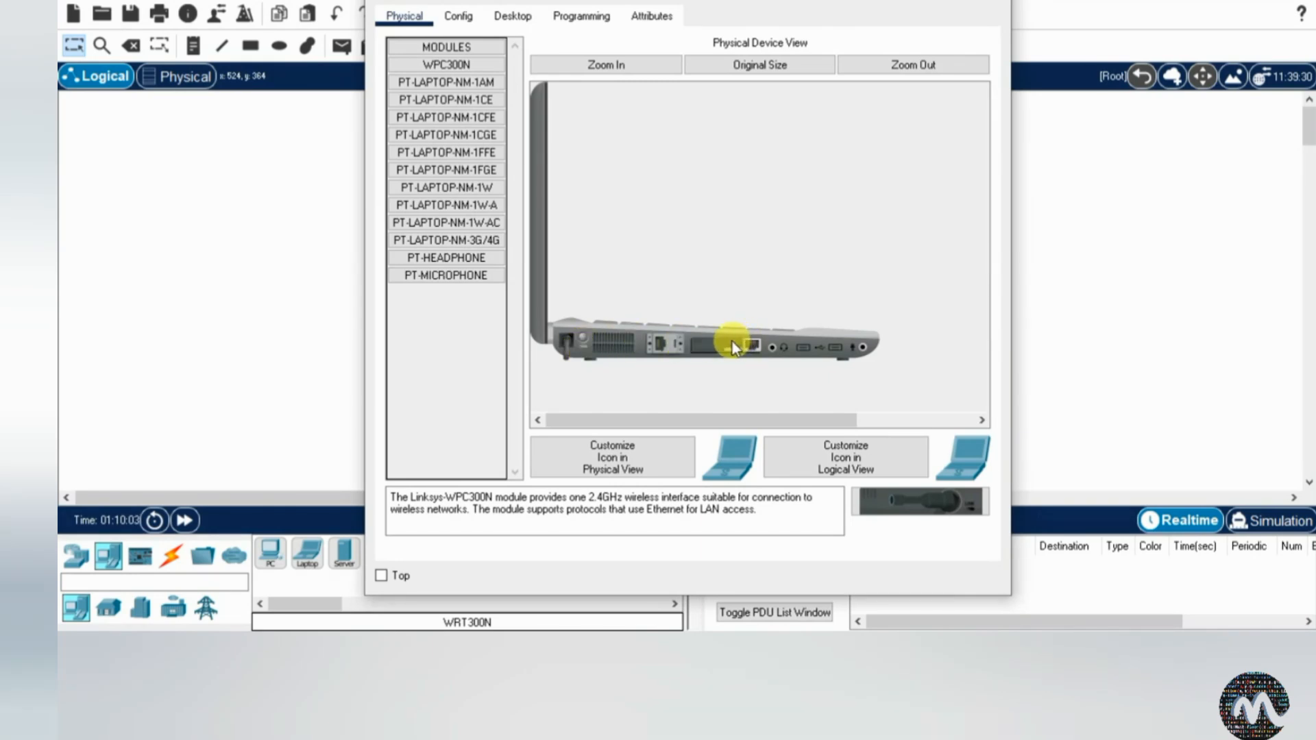
pyautogui.moveTo(732, 341); pyautogui.dragTo(442, 364)
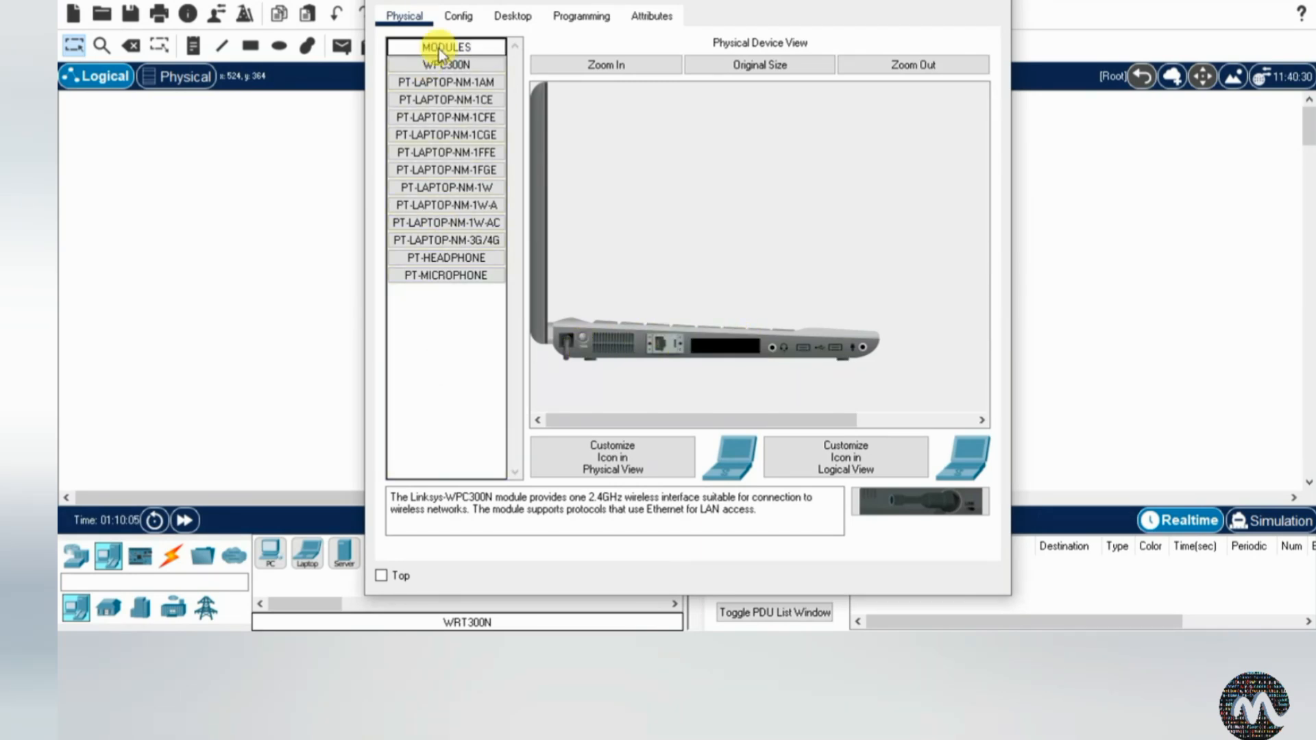
pyautogui.moveTo(446, 63); pyautogui.dragTo(684, 344)
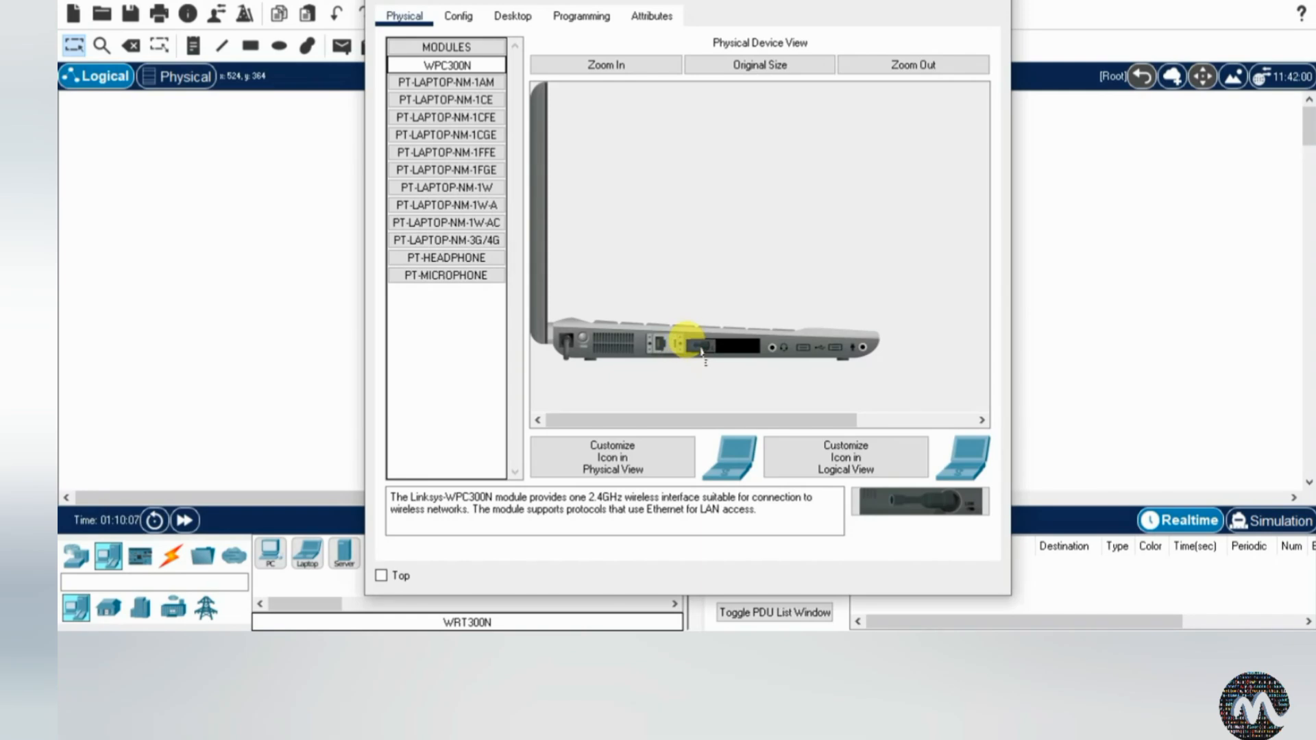
pyautogui.click(582, 339)
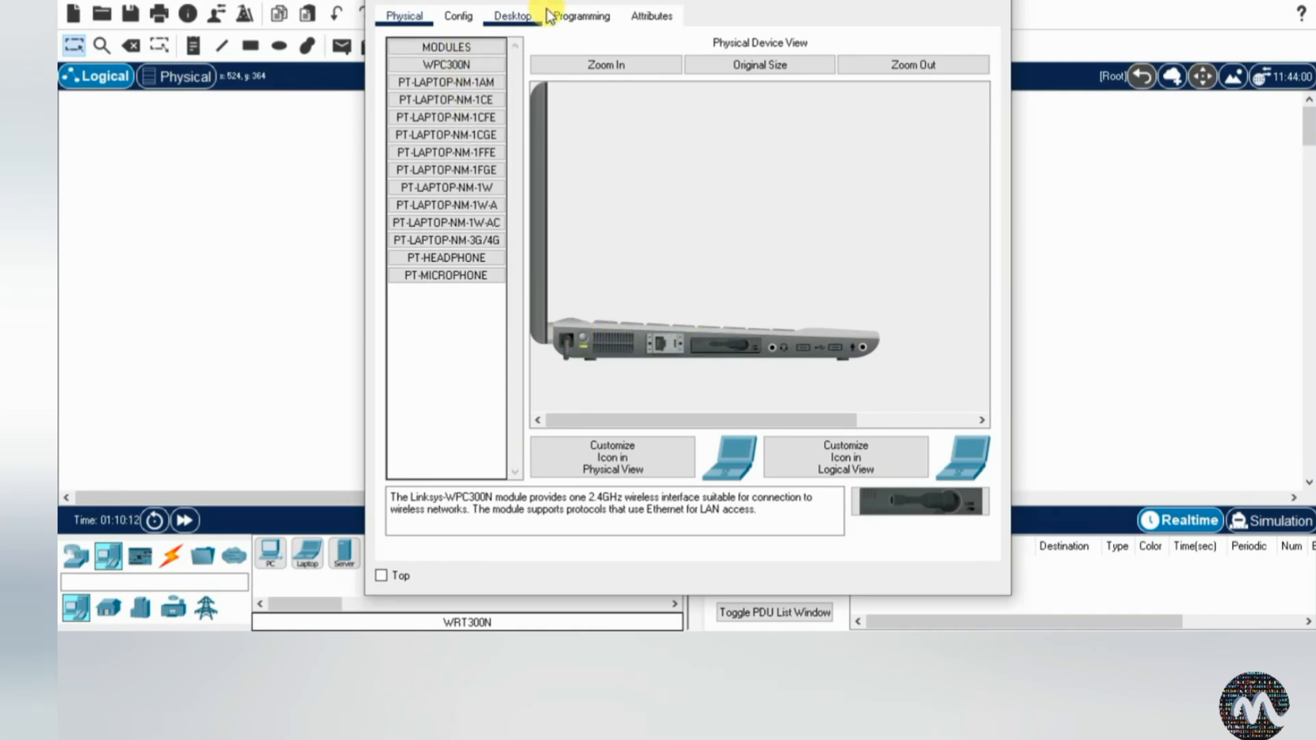
# - Connect the laptop to the abc network with PC Wireless, entering the WPA2-Personal pre-shared key, and check its link information before closing its configuration
pyautogui.click(498, 19)
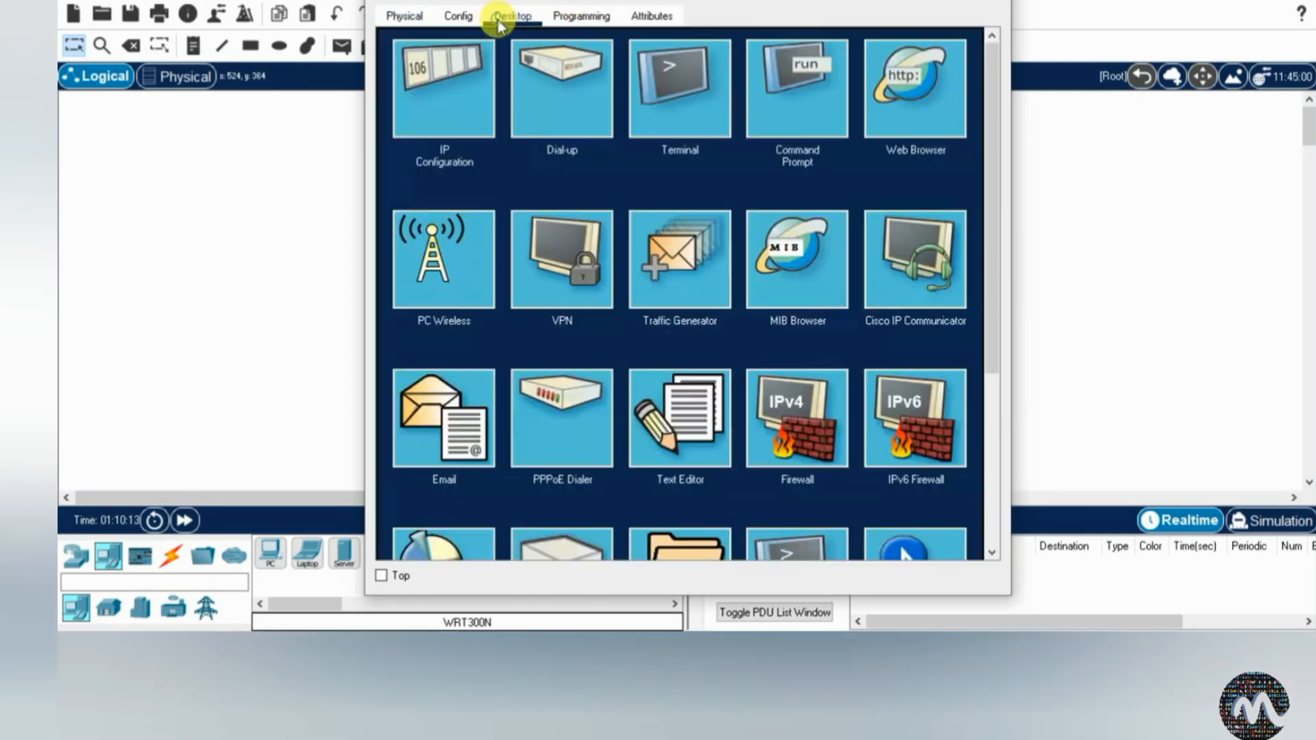
pyautogui.click(469, 281)
pyautogui.click(561, 200)
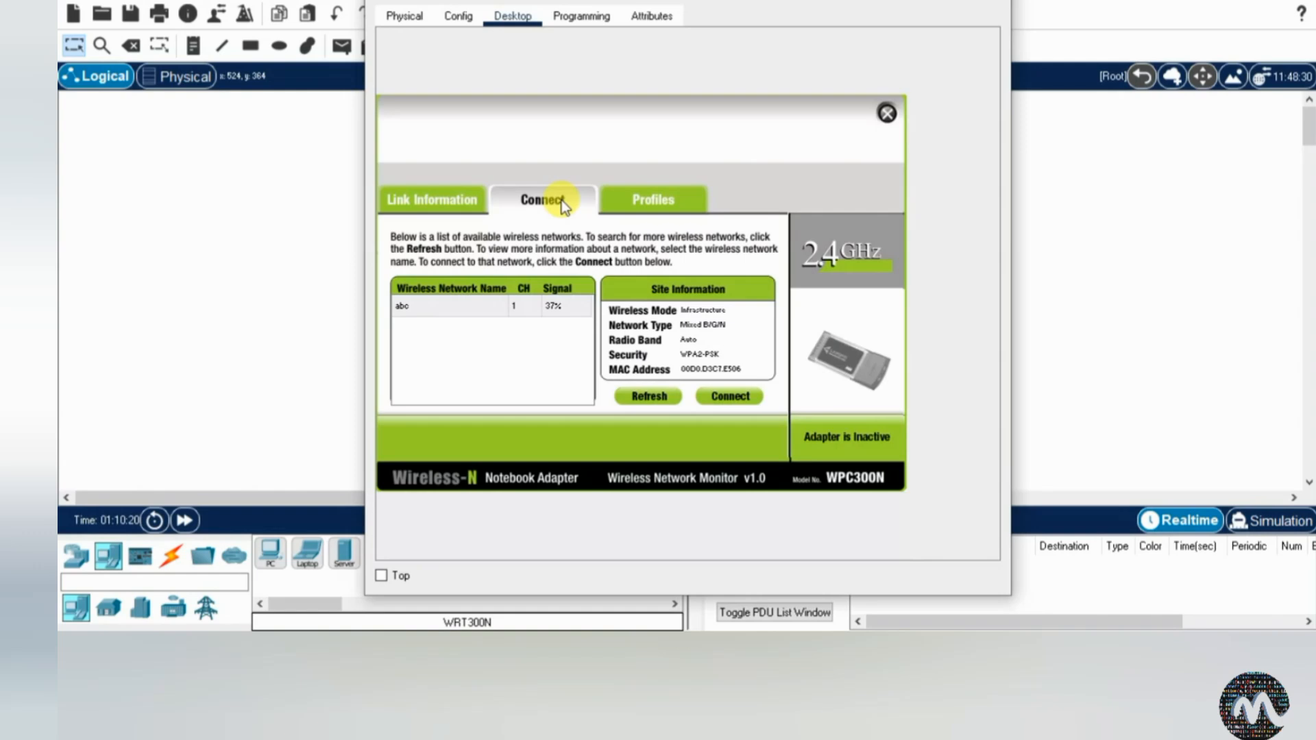
pyautogui.click(454, 307)
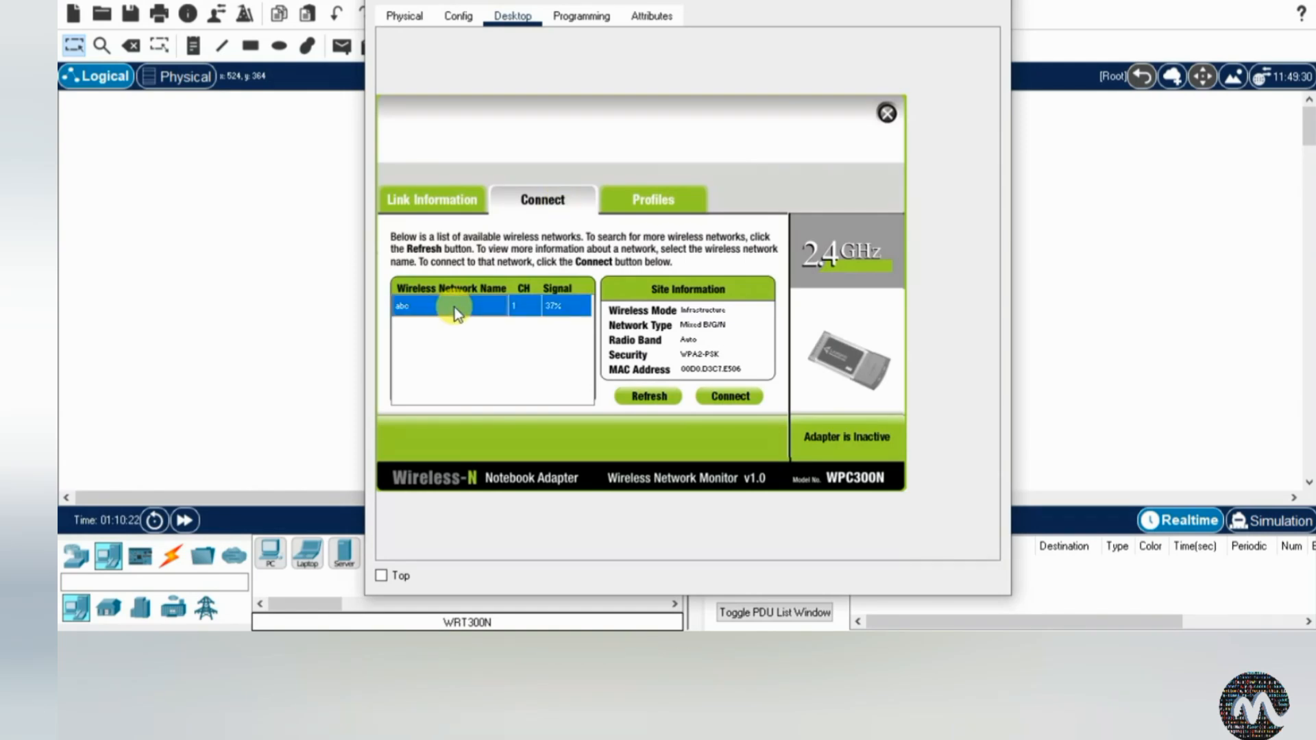
pyautogui.click(709, 397)
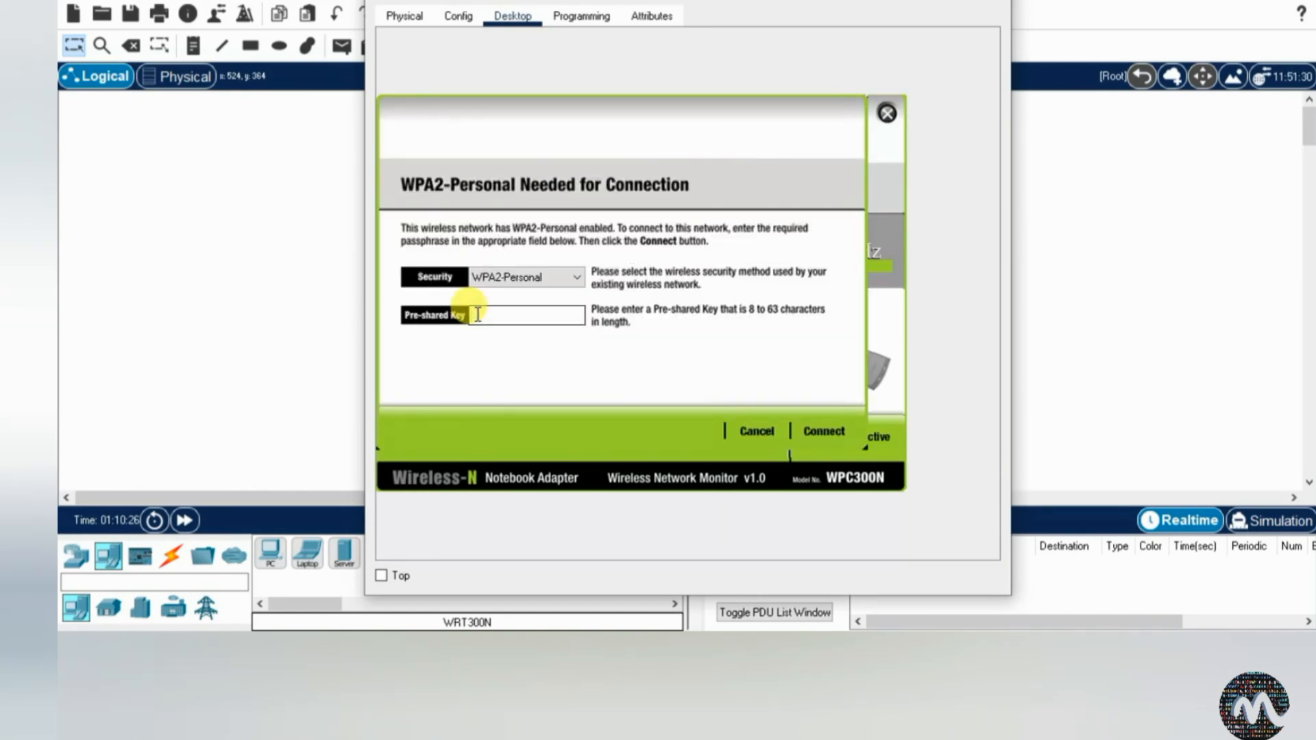
pyautogui.write('1234567890')
pyautogui.click(821, 425)
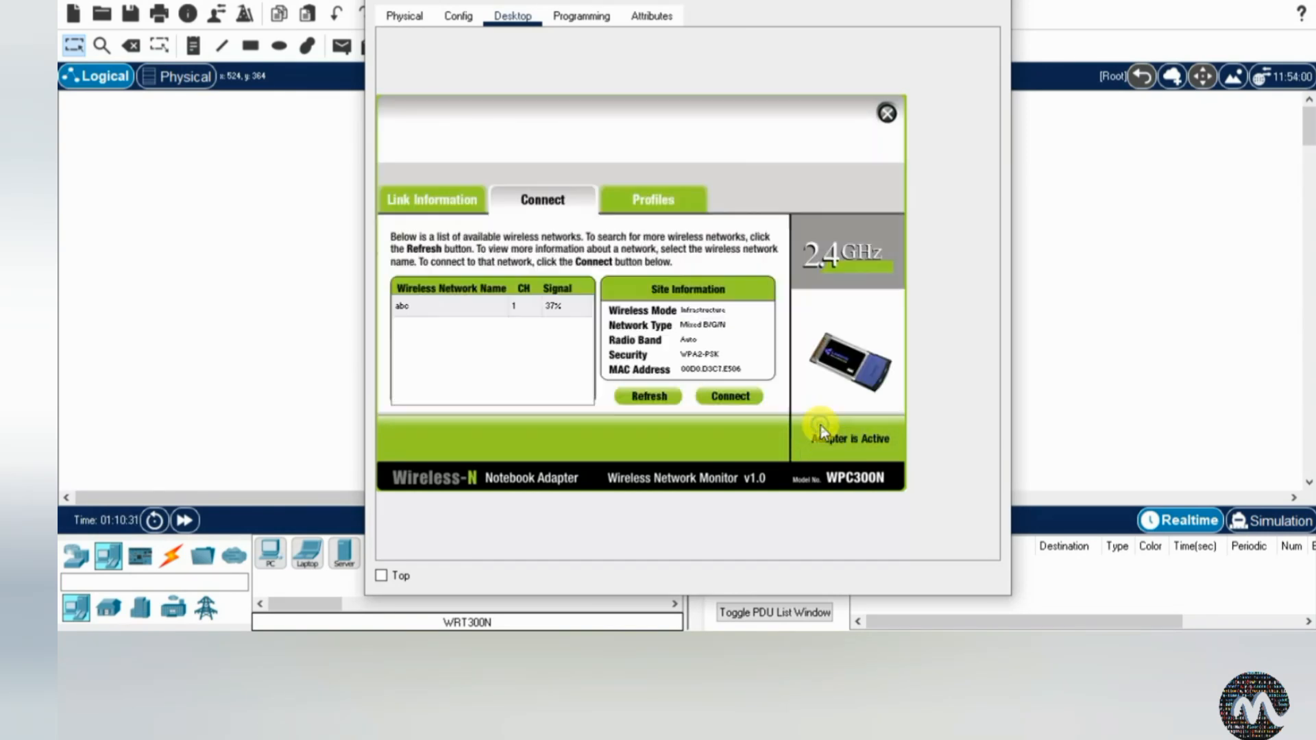
pyautogui.click(433, 200)
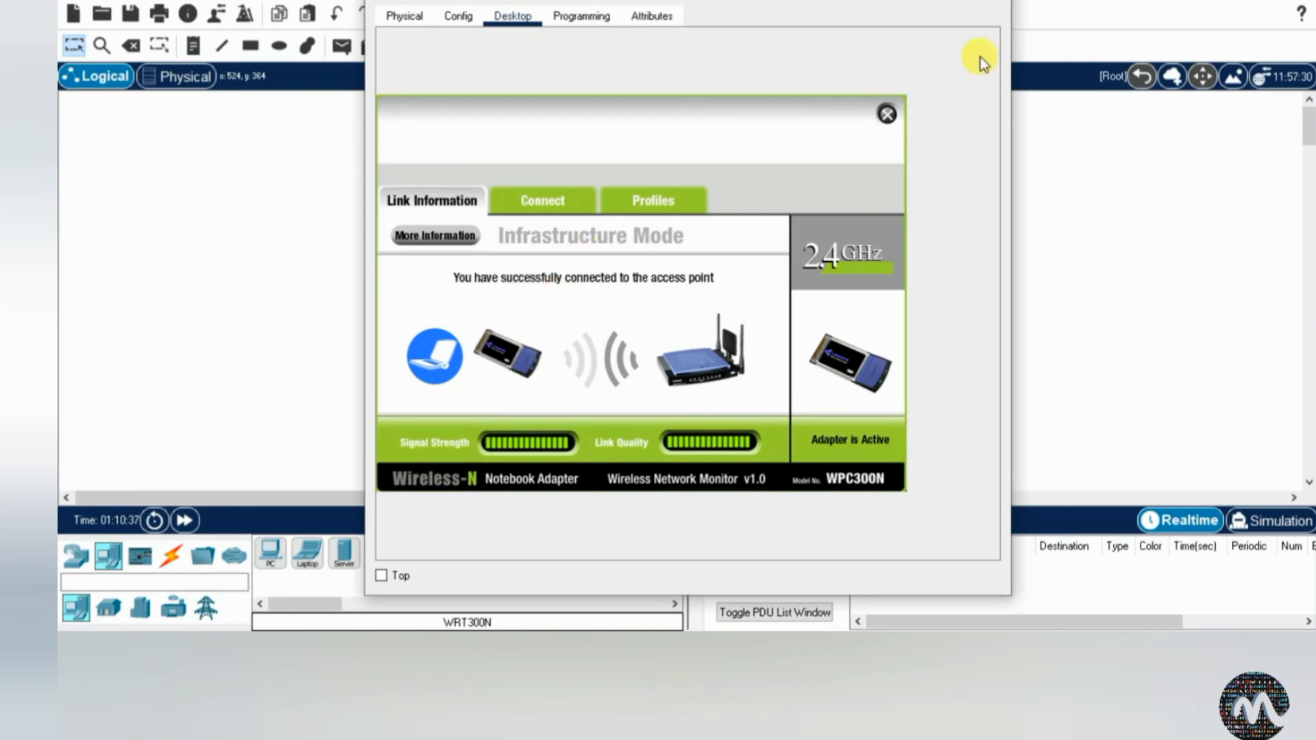
pyautogui.click(992, 2)
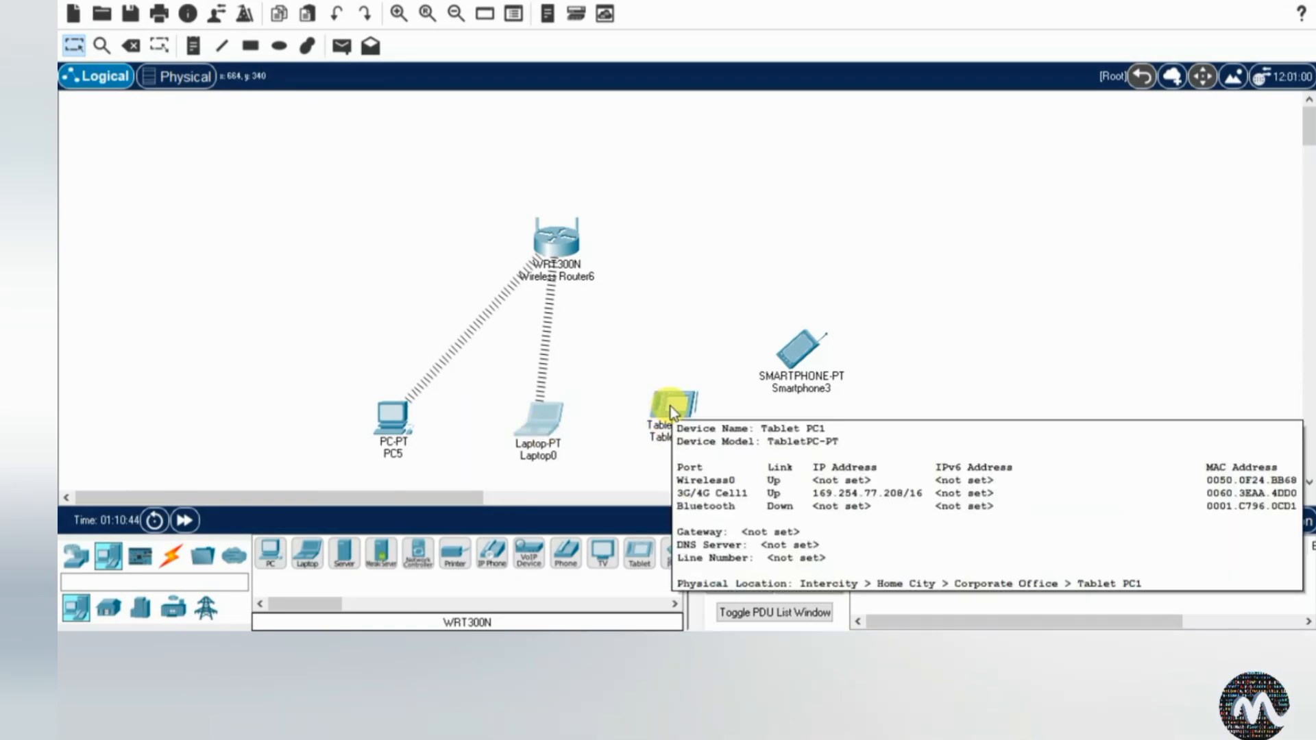
# - Set the SSID of the tablet's Wireless0 interface to abc
pyautogui.click(670, 406)
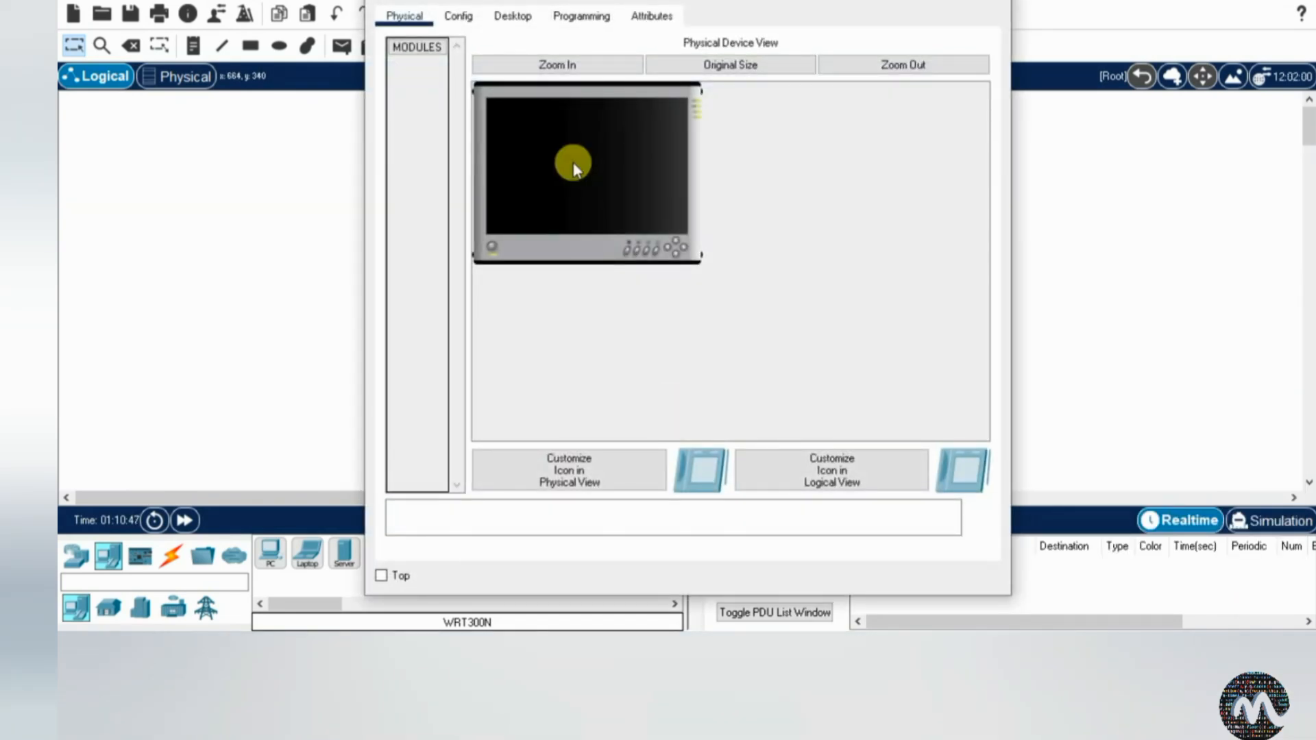
pyautogui.click(462, 22)
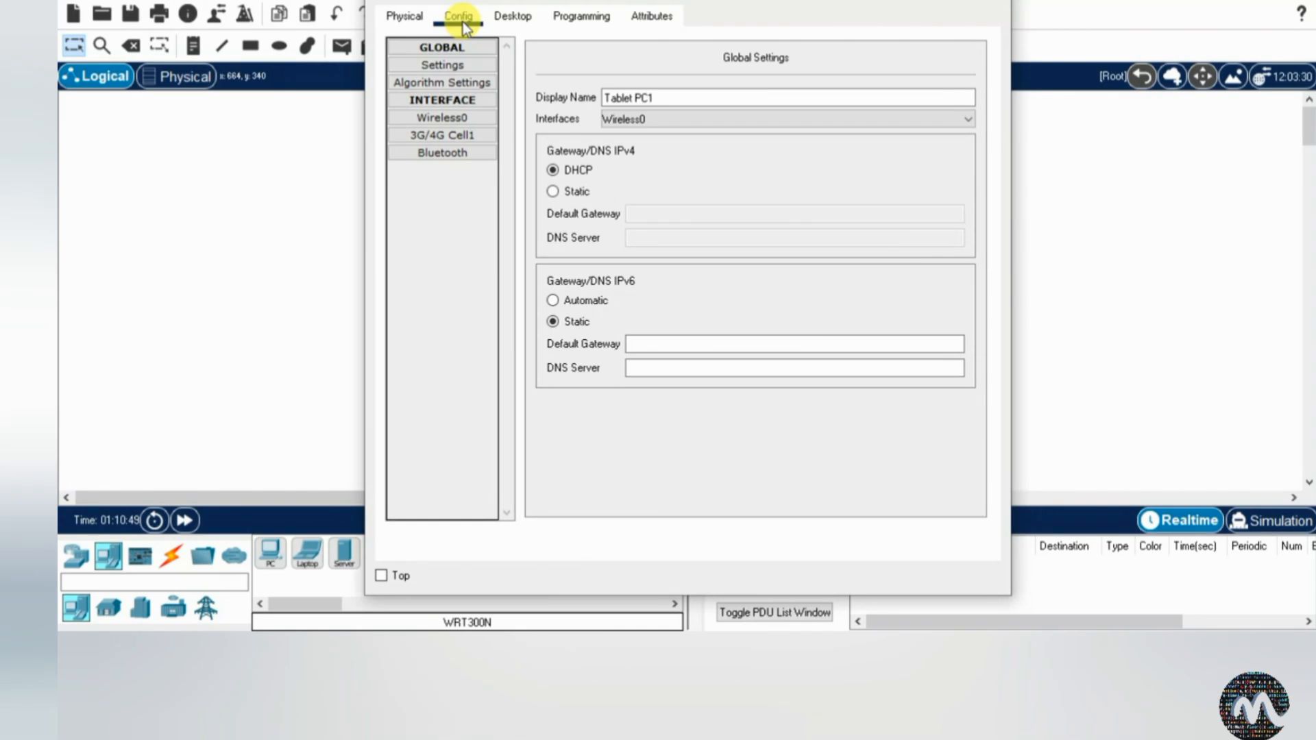
pyautogui.click(457, 120)
pyautogui.click(788, 127)
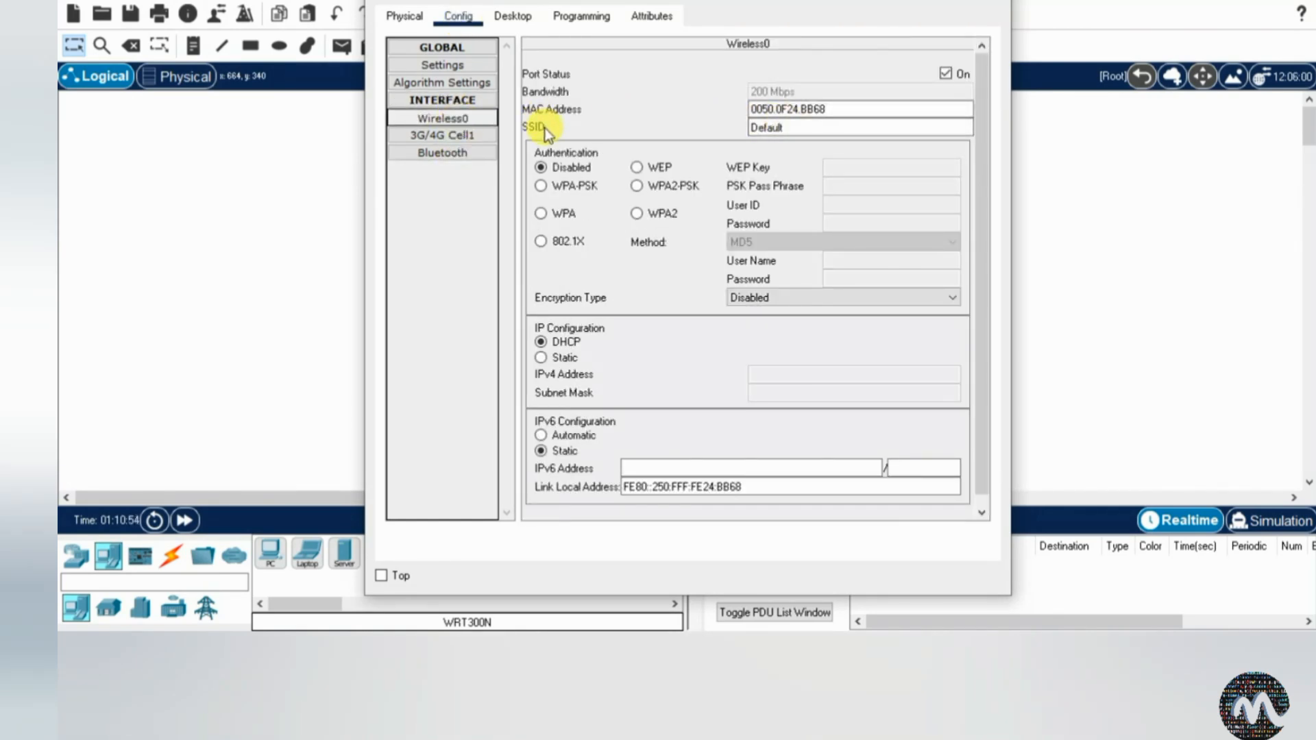
pyautogui.moveTo(788, 128); pyautogui.dragTo(706, 129)
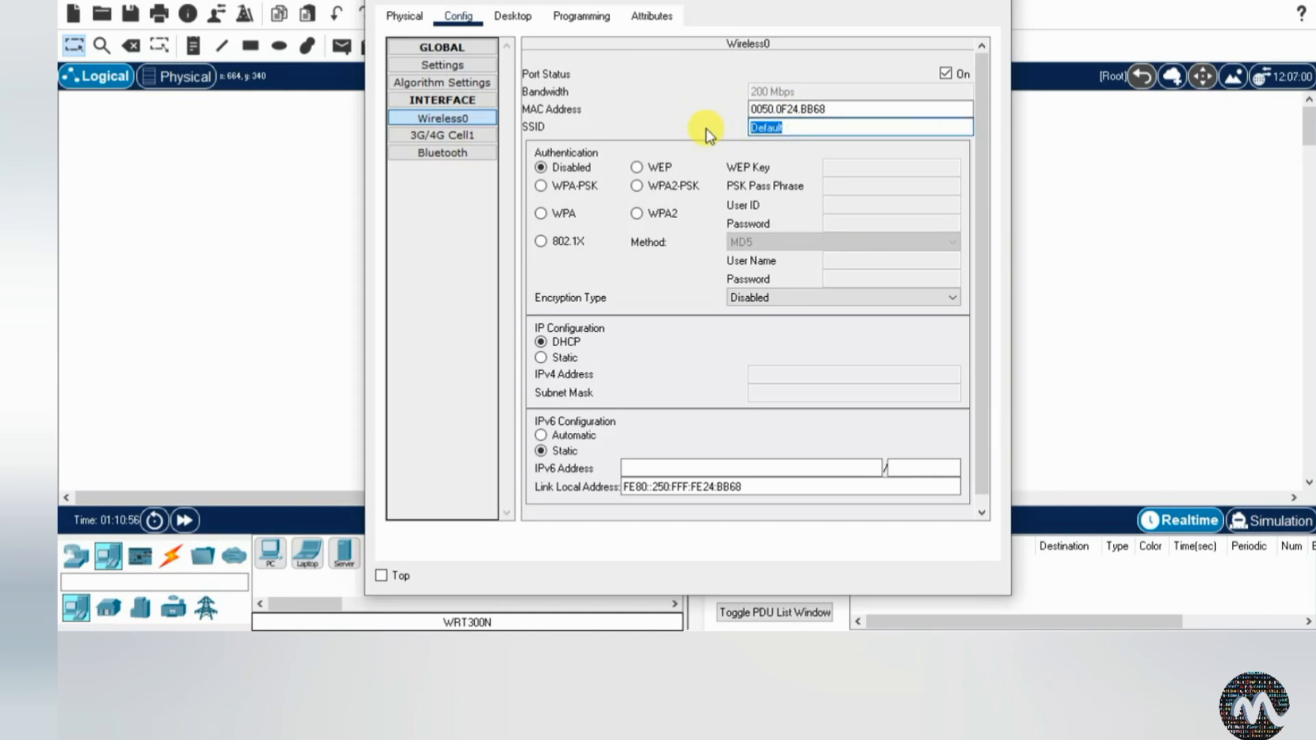
pyautogui.write('abc')
# - Set the tablet's wireless authentication to WPA2-PSK, enter the PSK pass phrase and close the tablet's configuration
pyautogui.click(638, 186)
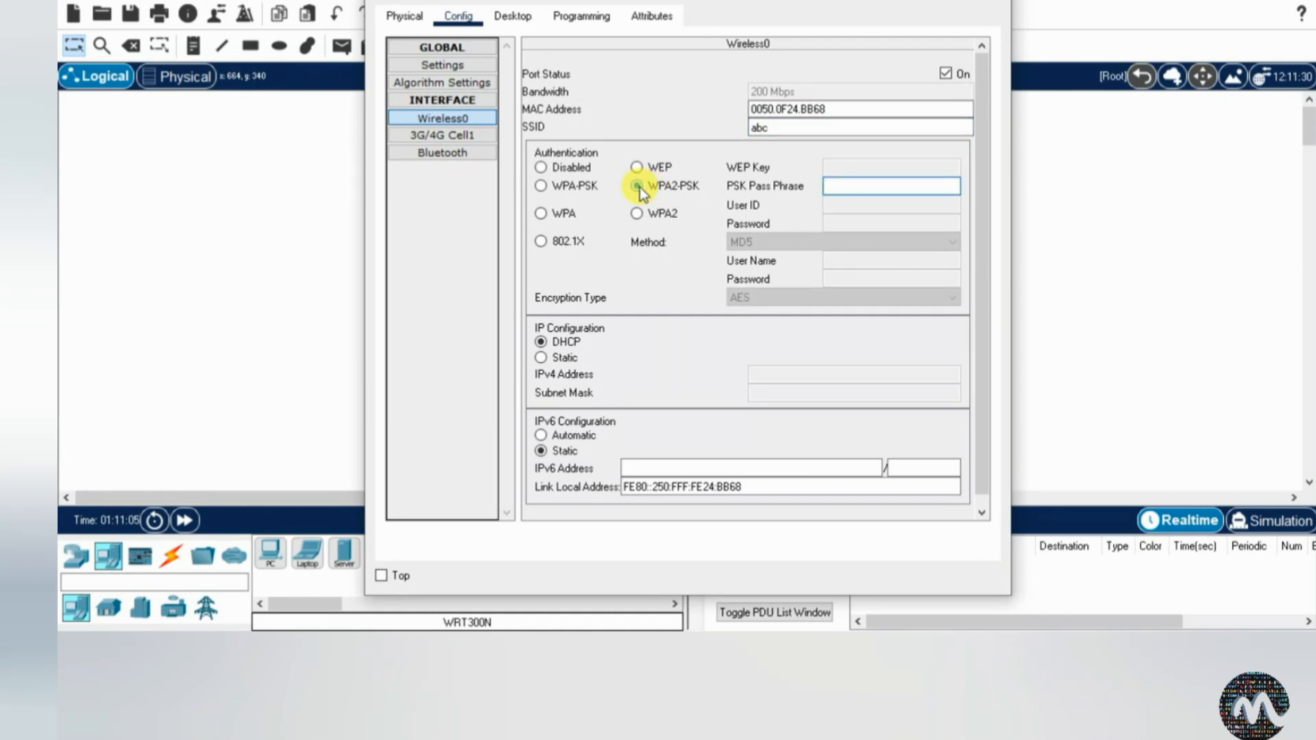
pyautogui.click(861, 185)
pyautogui.write('123456')
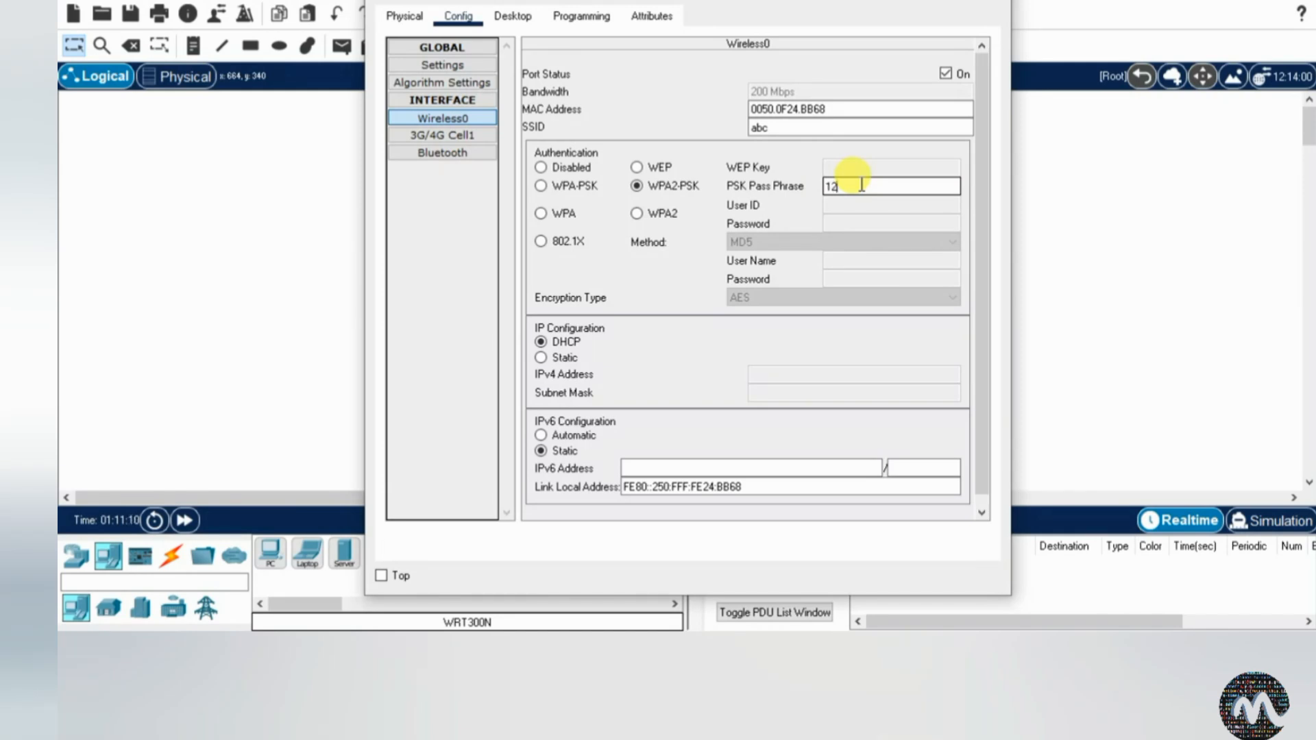
pyautogui.write('7890')
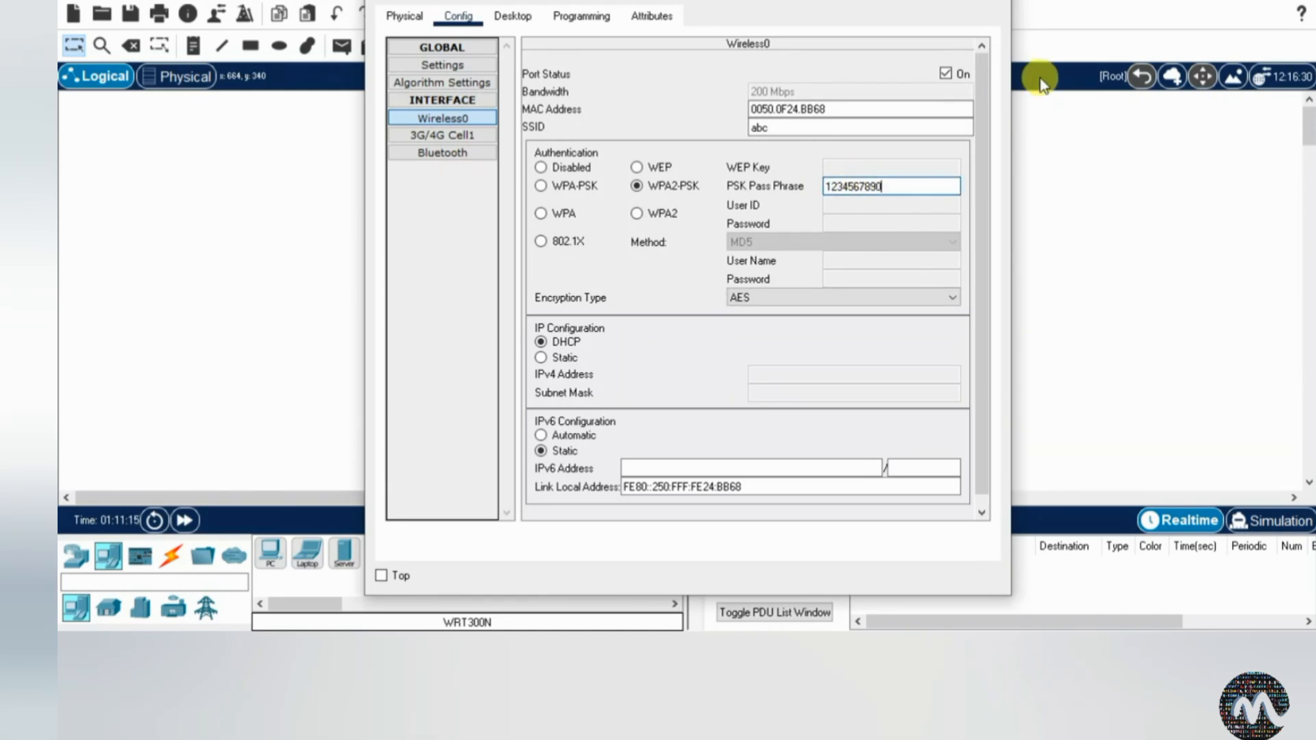
pyautogui.click(992, 1)
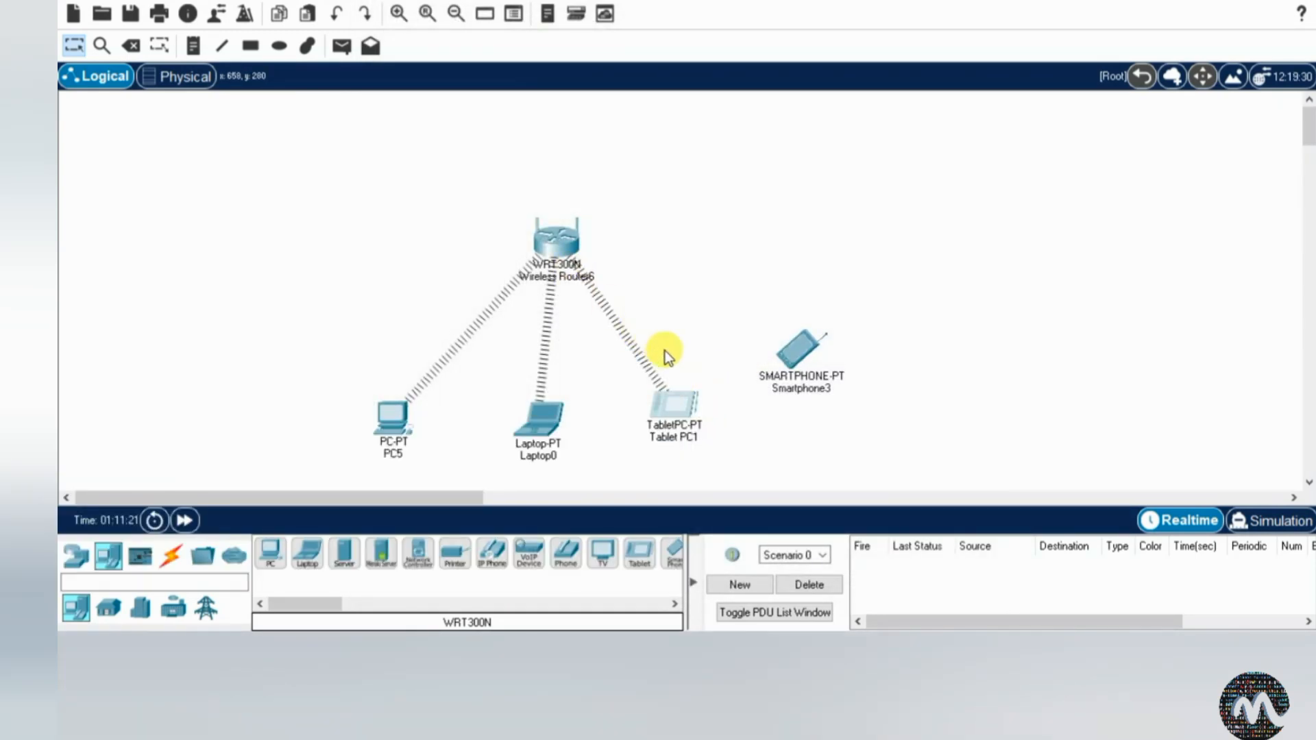
# - Set the SSID of the smartphone's Wireless0 interface to abc
pyautogui.click(787, 348)
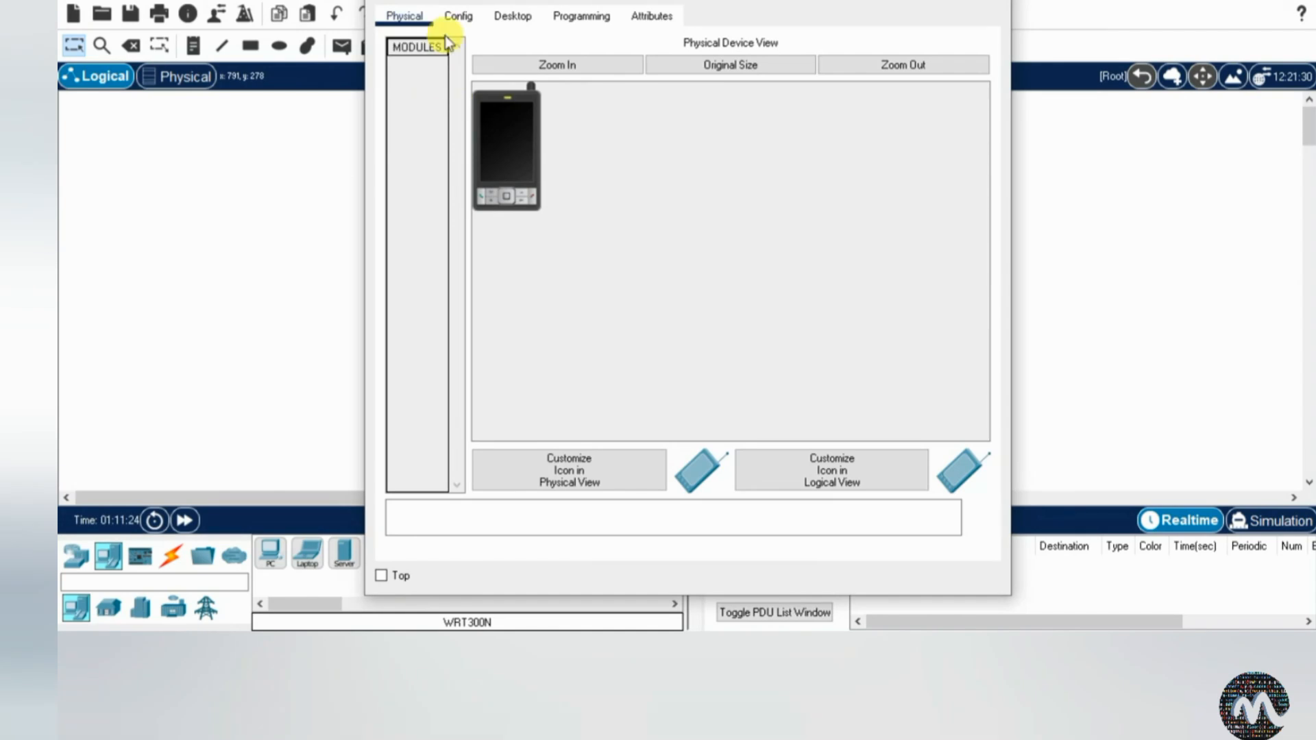
pyautogui.click(459, 16)
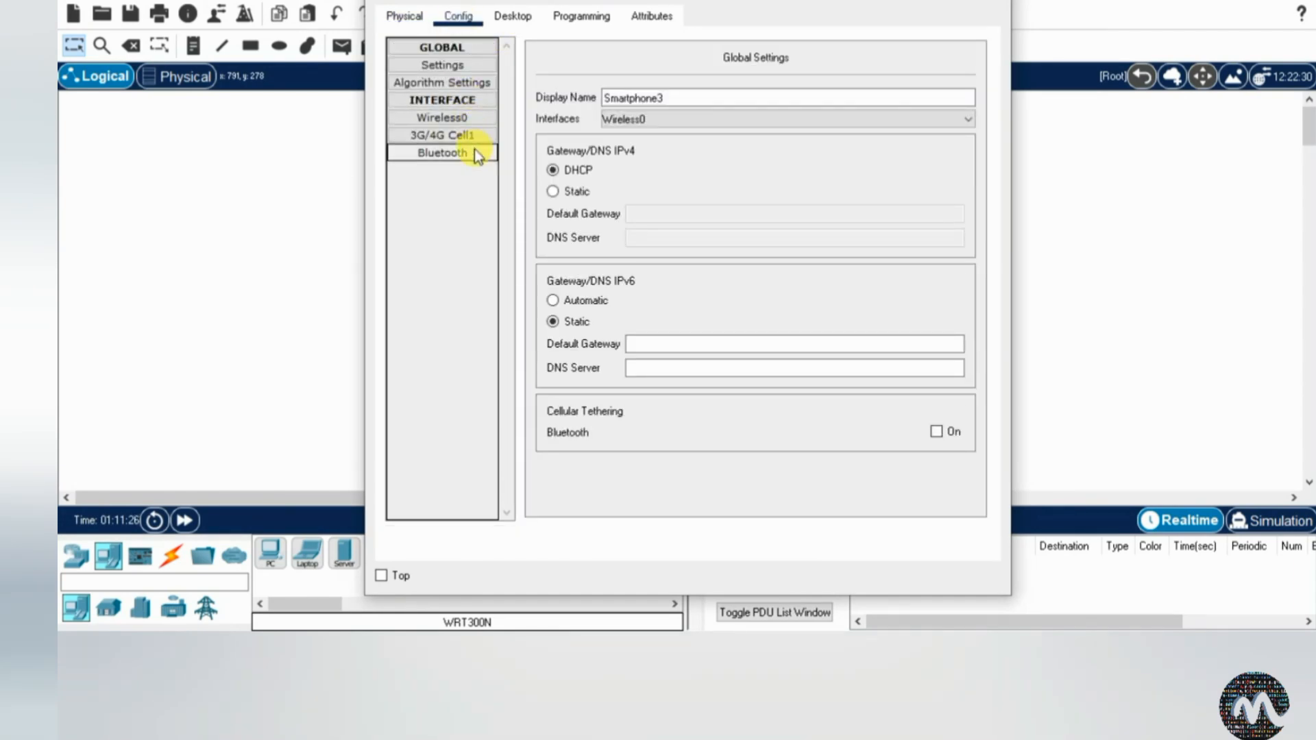
pyautogui.click(473, 118)
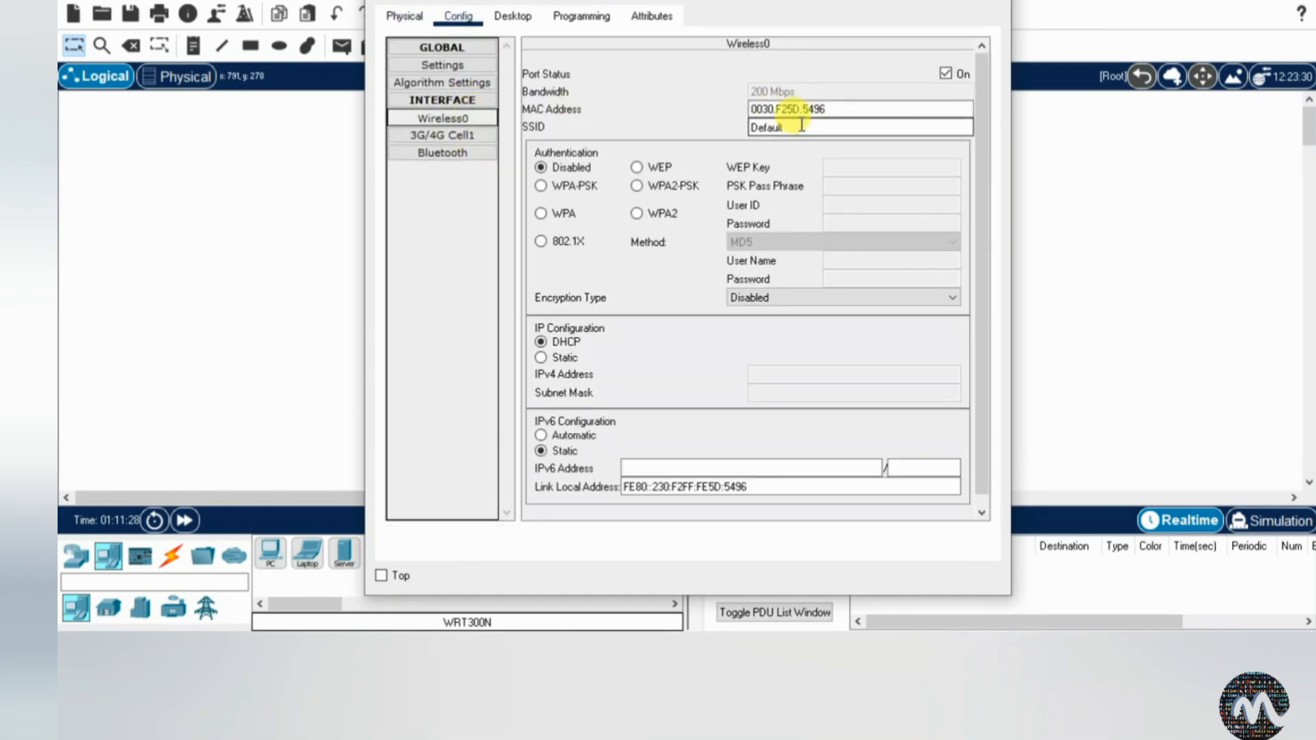
pyautogui.moveTo(877, 124); pyautogui.dragTo(704, 119)
pyautogui.write('abc')
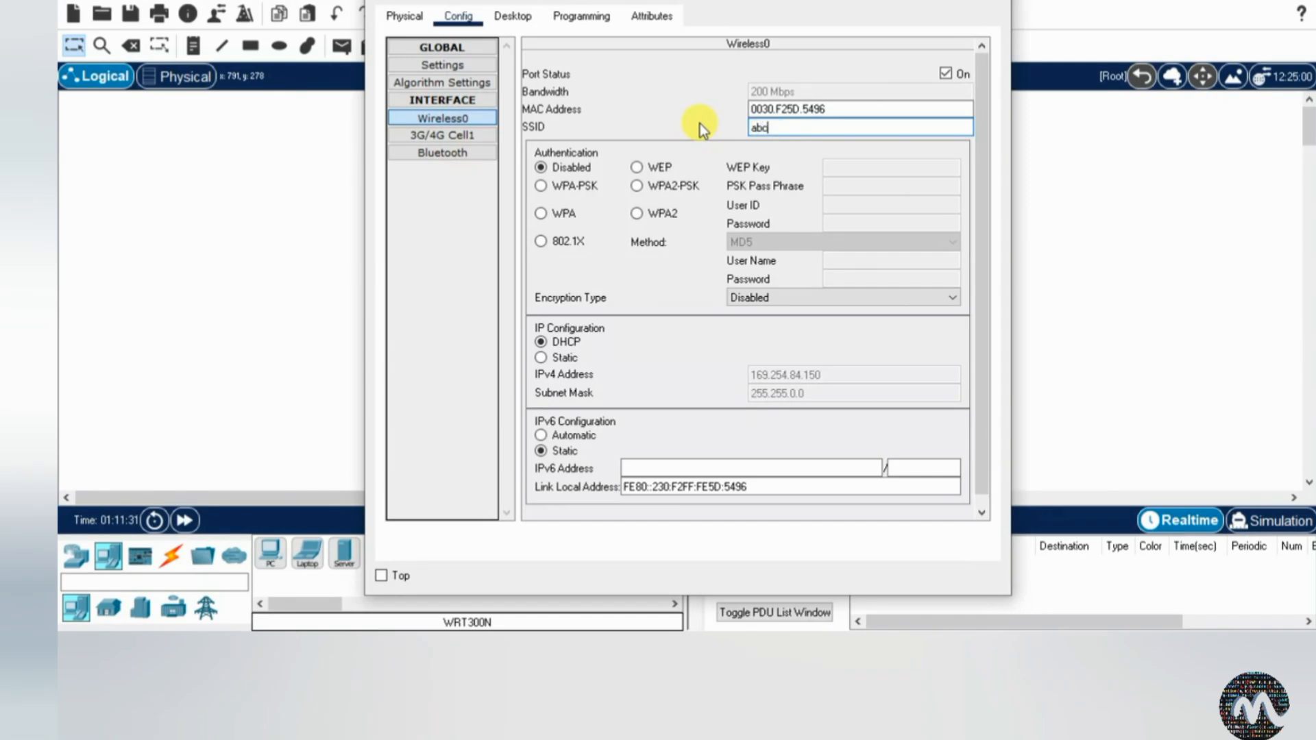
# - Set the smartphone's wireless authentication to WPA2-PSK, enter the PSK pass phrase and close the smartphone's configuration
pyautogui.click(664, 185)
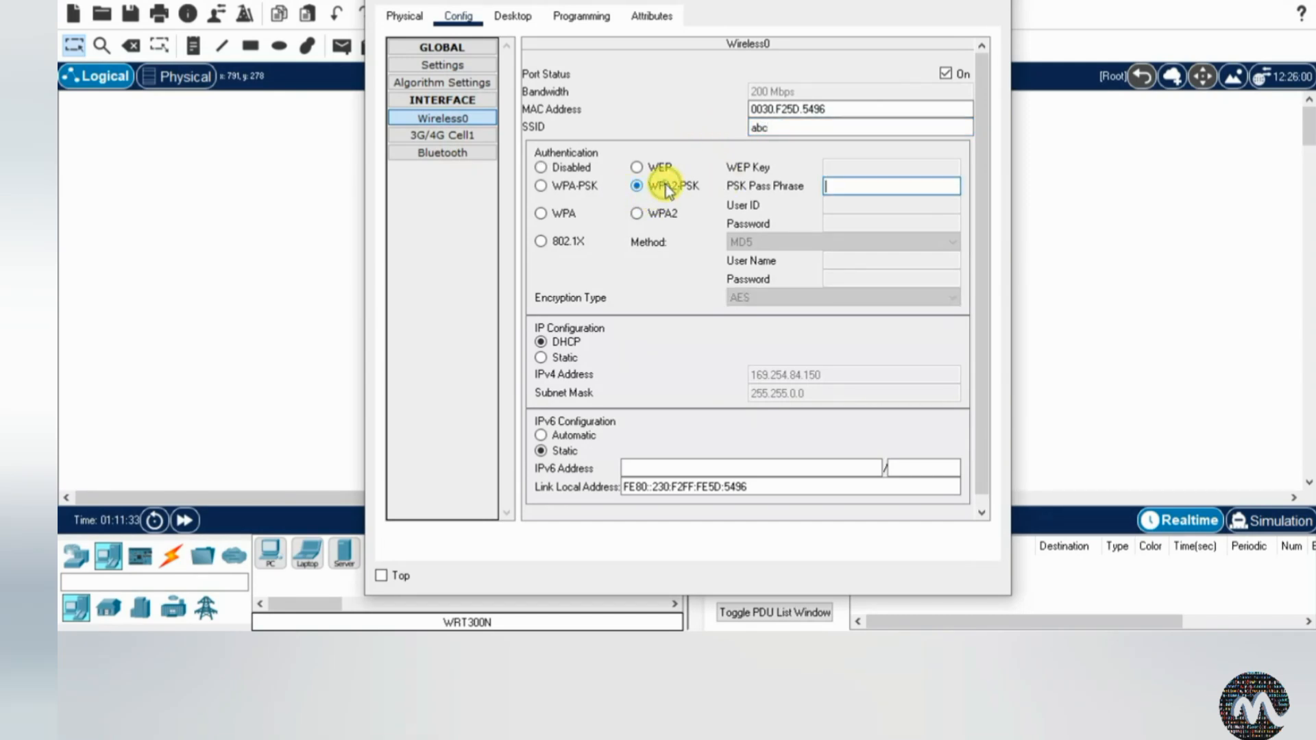
pyautogui.click(853, 185)
pyautogui.write('123')
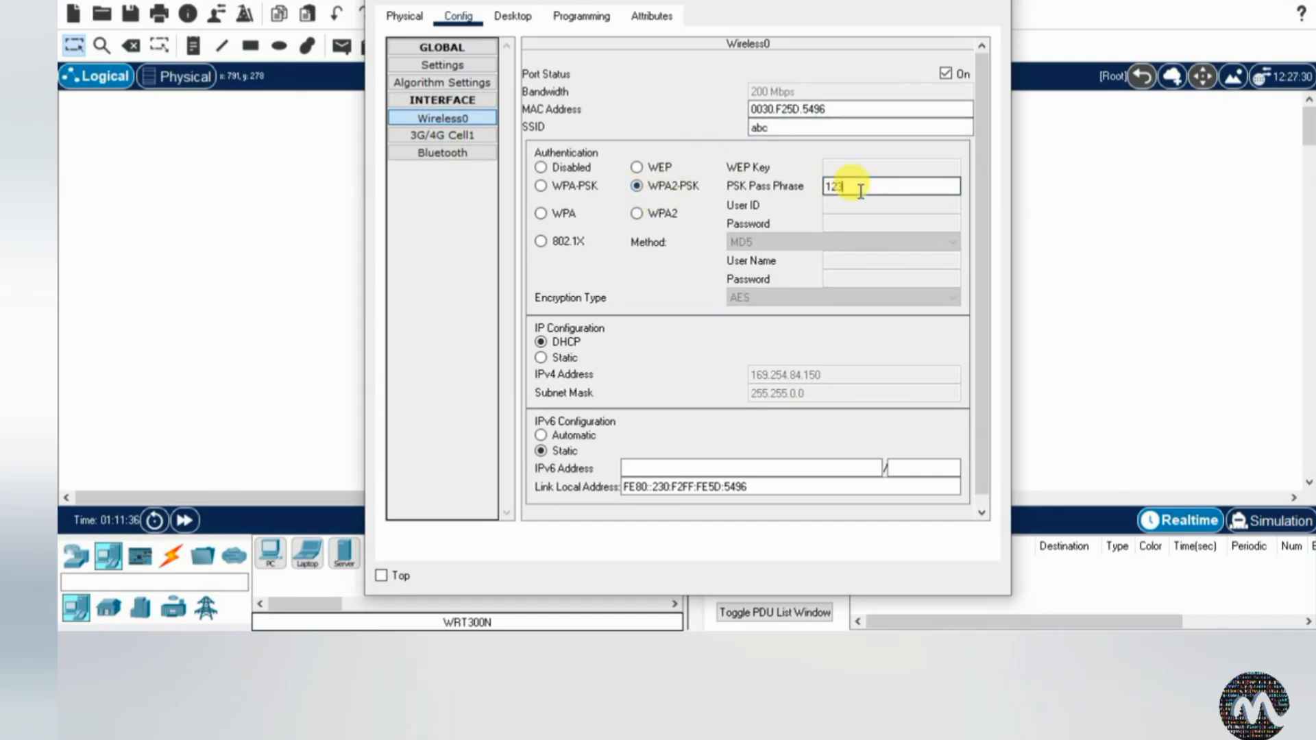
pyautogui.write('4567890')
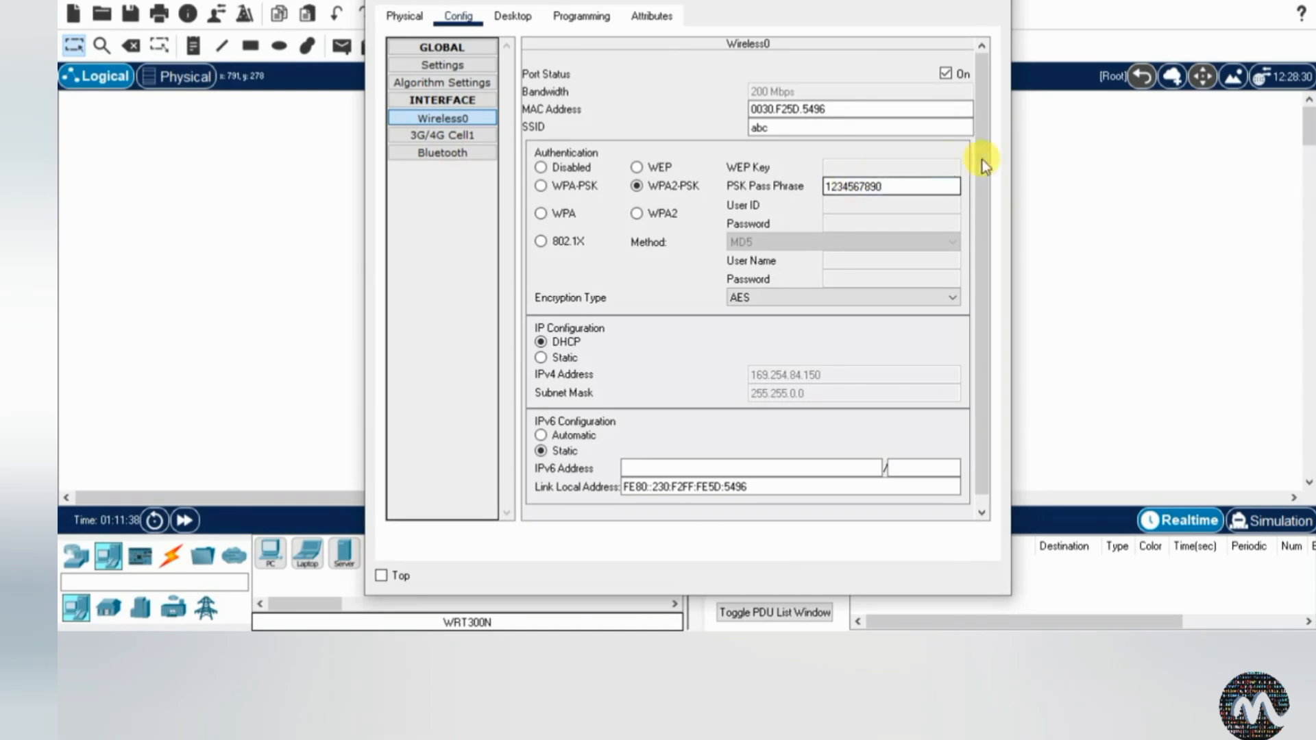
pyautogui.click(987, 3)
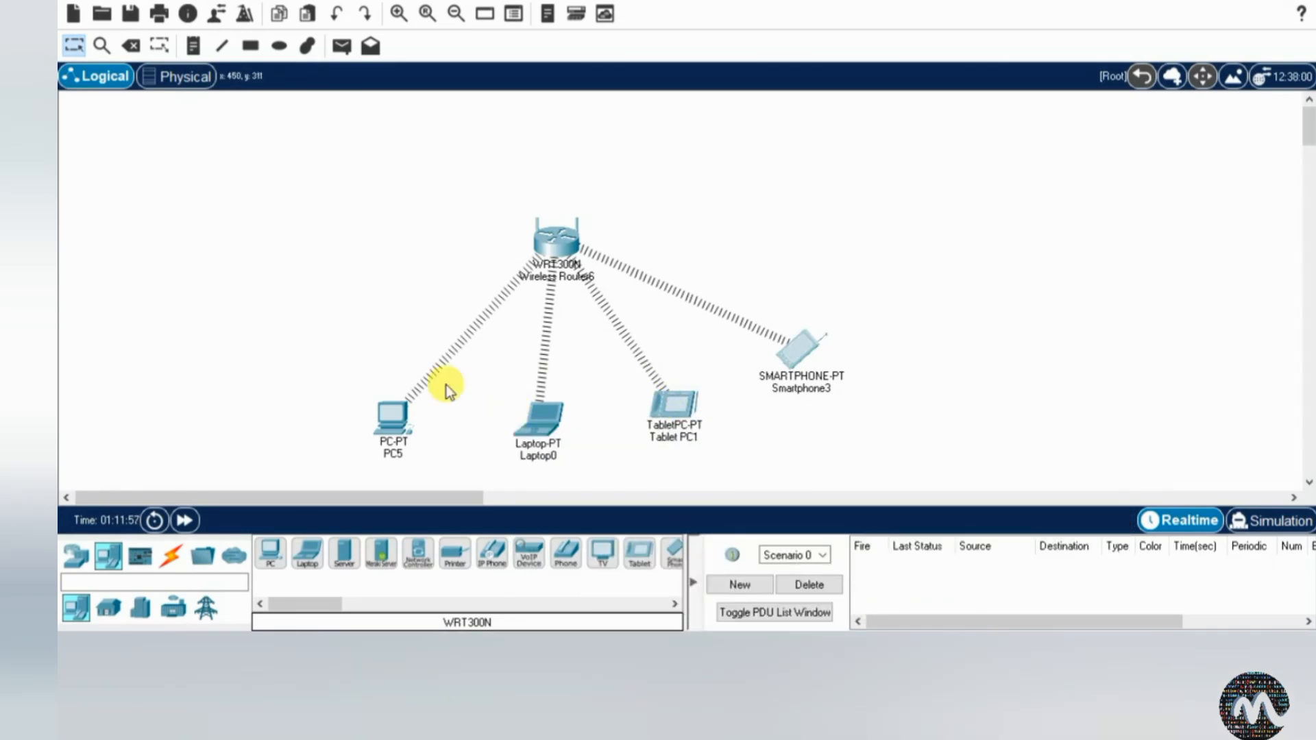
# - Check the IP configuration that the PC's Wireless0 interface receives through DHCP
pyautogui.click(396, 415)
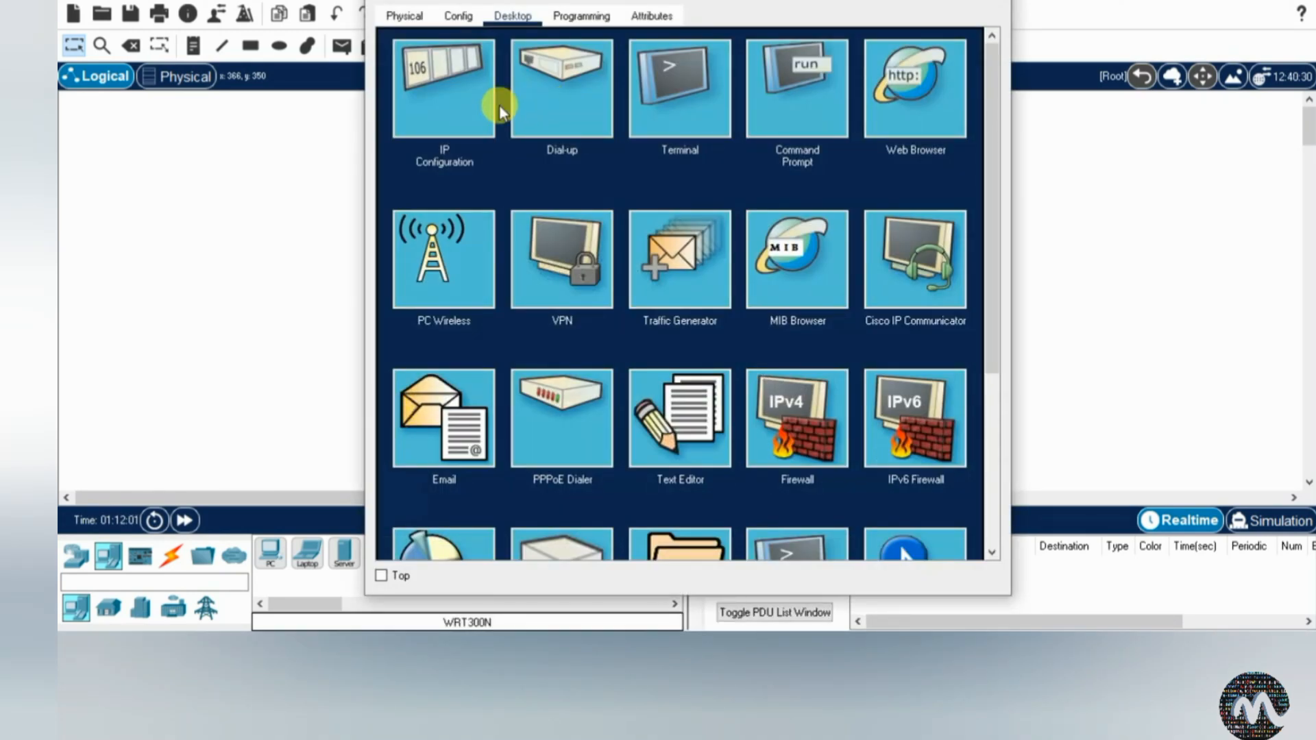
pyautogui.click(466, 106)
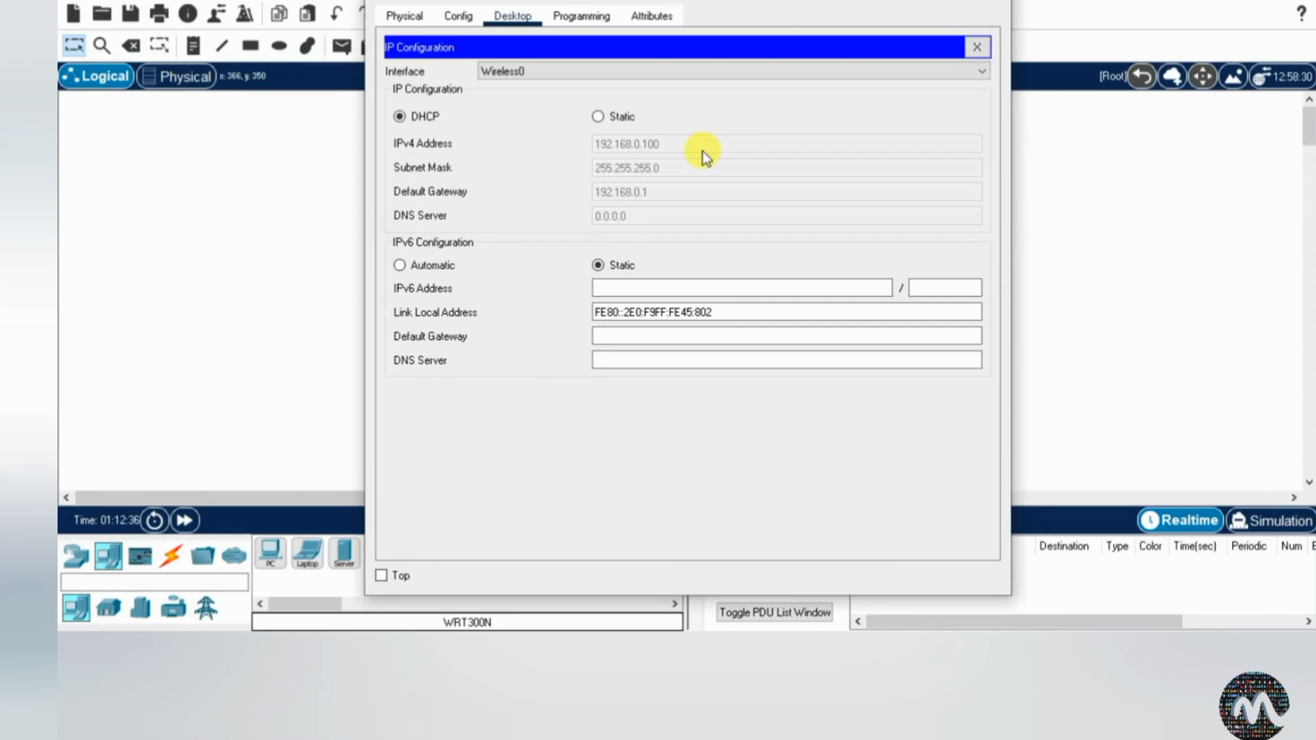
pyautogui.click(976, 47)
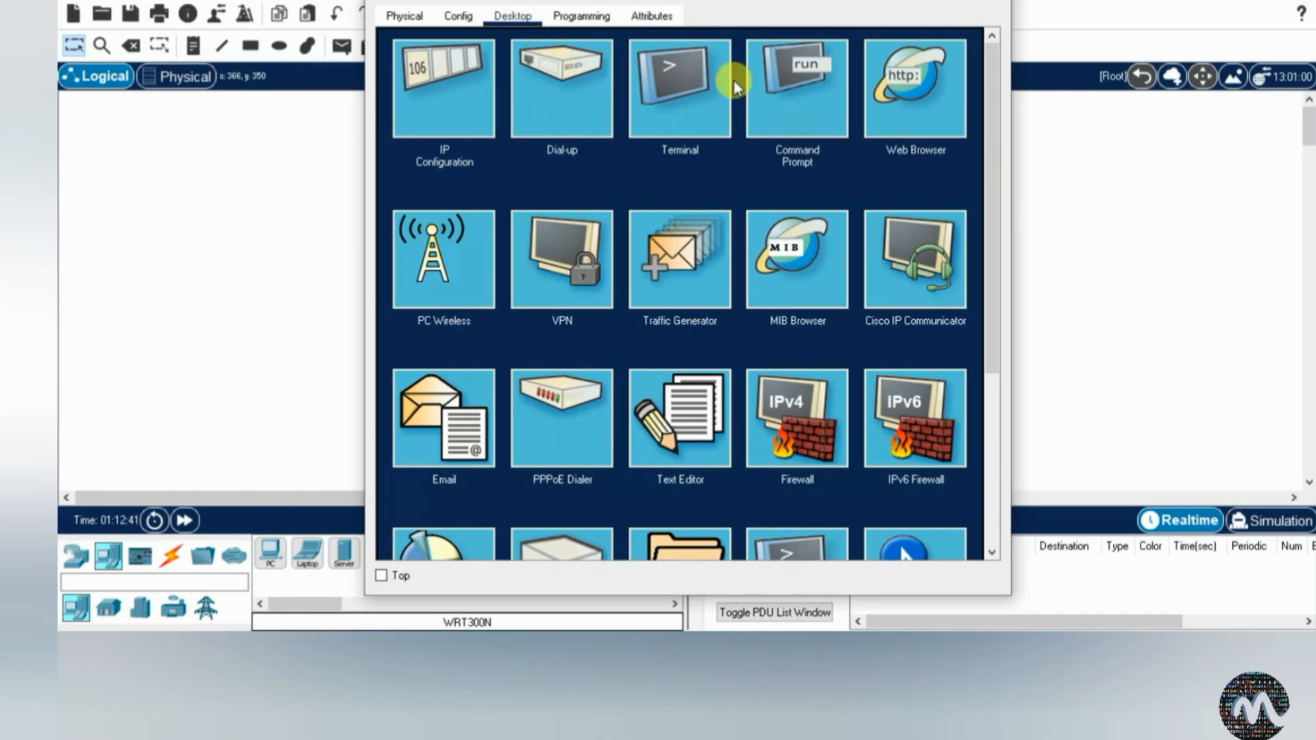
# - Ping 192.168.0.101 from the PC's Command Prompt to test the wireless connection
pyautogui.click(783, 105)
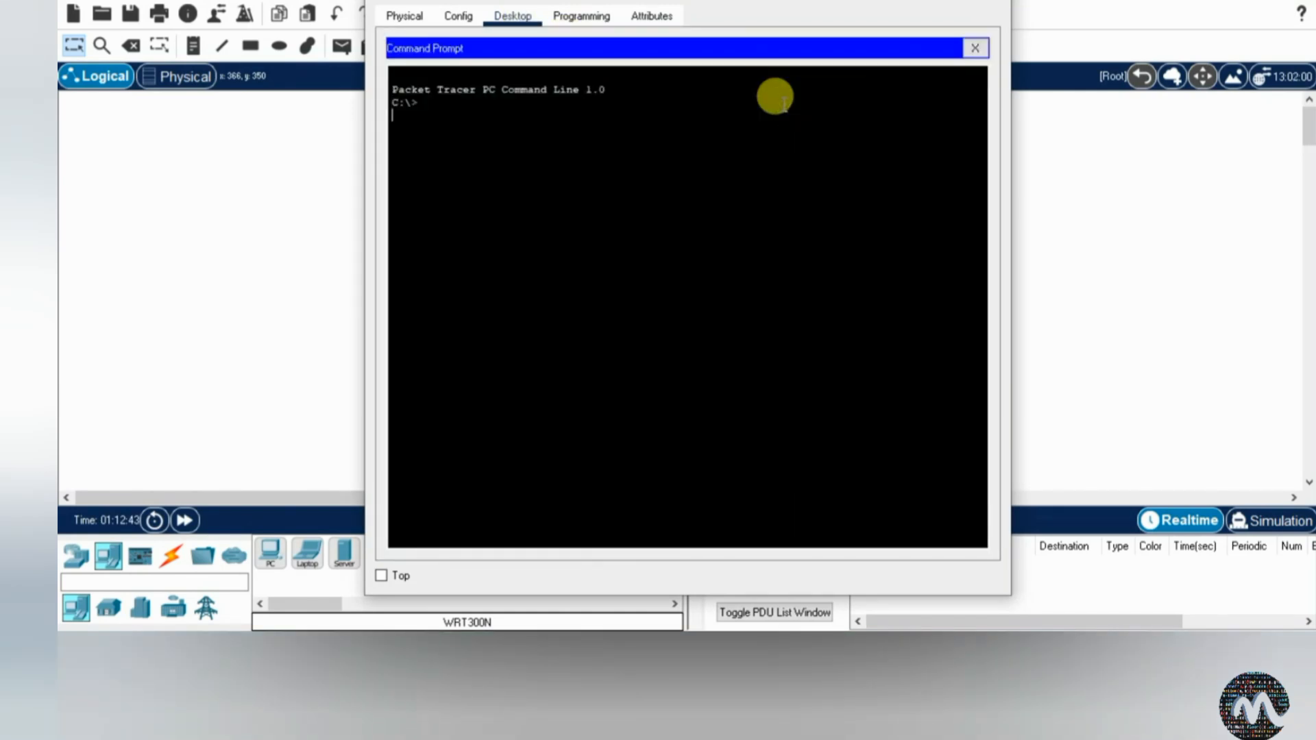
pyautogui.write('ping 192.168.0.101')
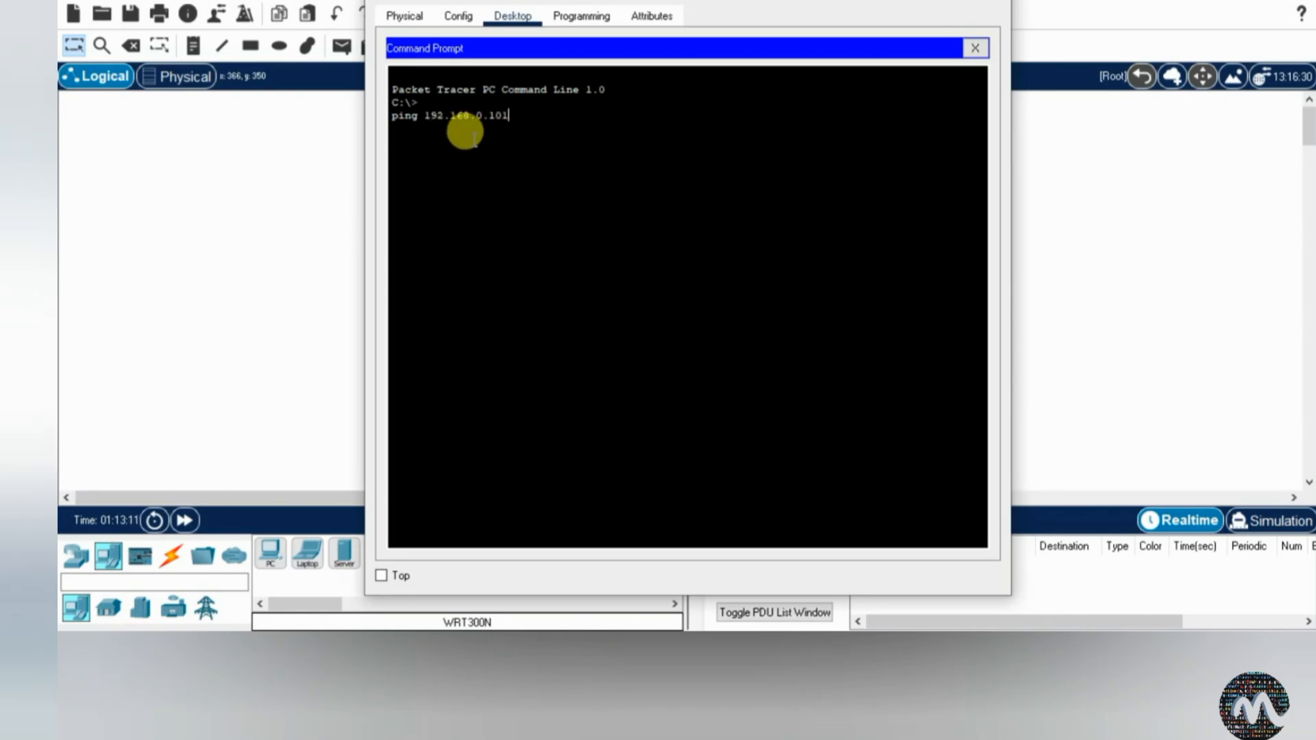
pyautogui.press('Return')
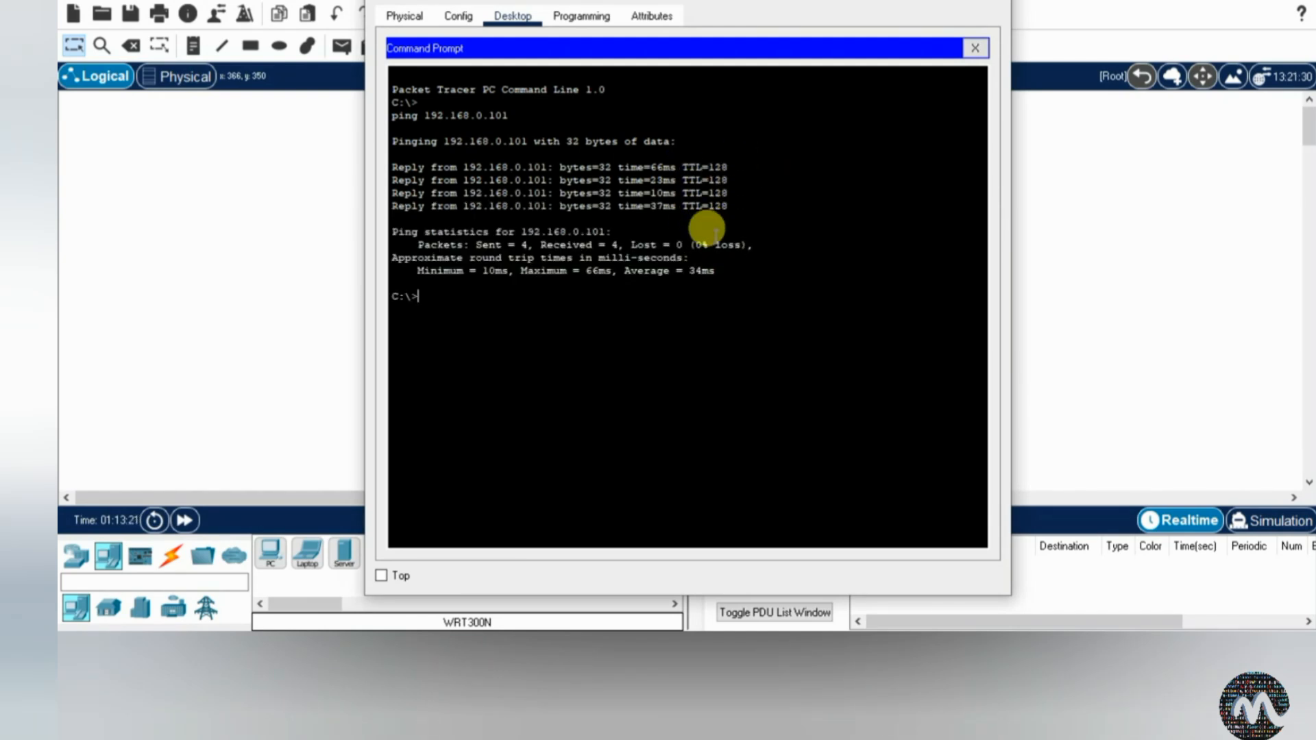
# - Ping 192.168.0.102 from the PC to test the connection to another wireless device
pyautogui.write('ping')
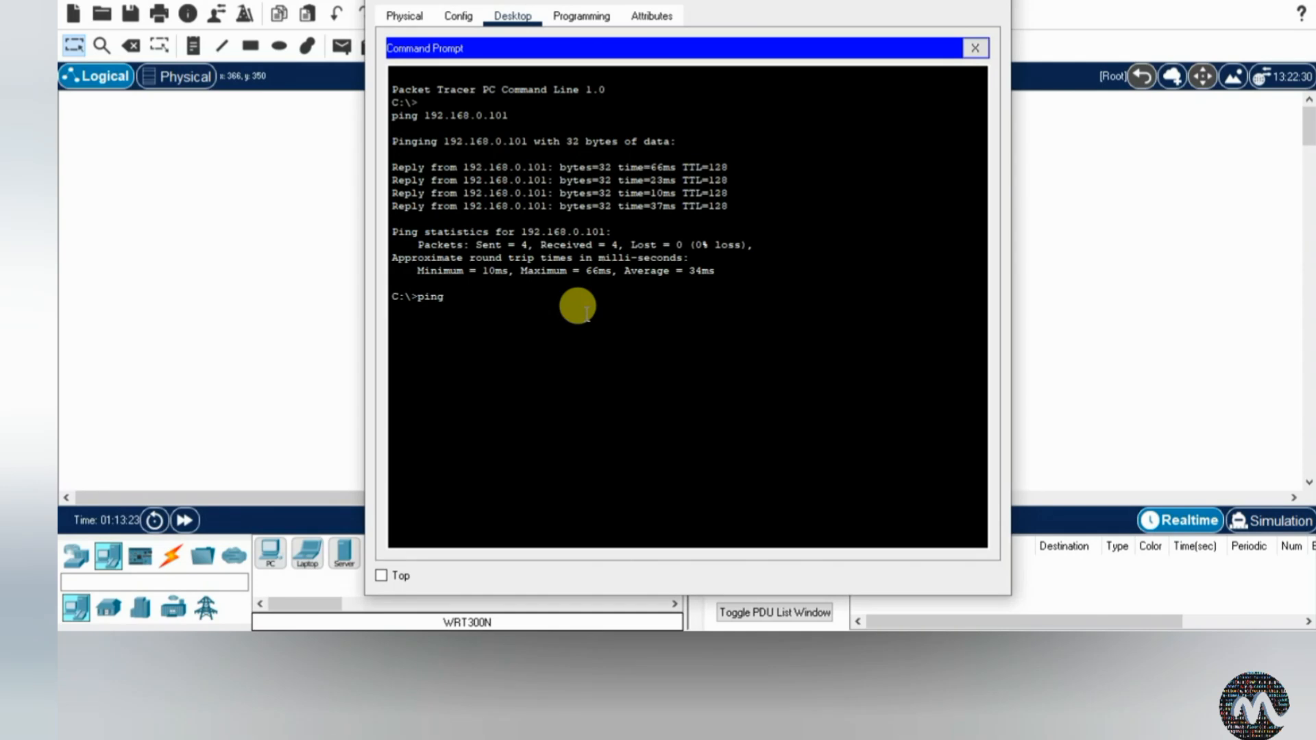
pyautogui.write(' 192')
pyautogui.press('BackSpace')
pyautogui.press('BackSpace')
pyautogui.write('168.0.102')
pyautogui.press('Return')
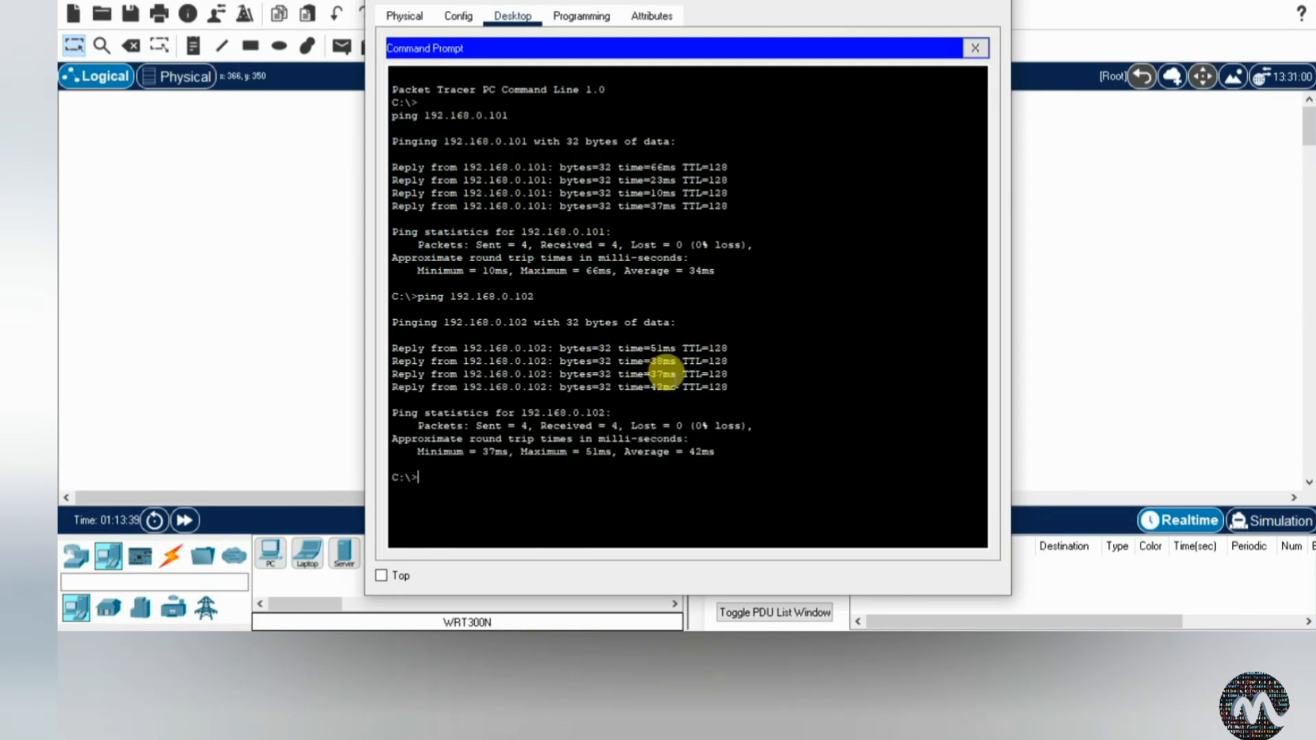
# - Ping 192.168.0.103 from the PC's Command Prompt to test the remaining wireless device, and close the PC's window
pyautogui.write('ping 192.168.0.103')
pyautogui.press('Return')
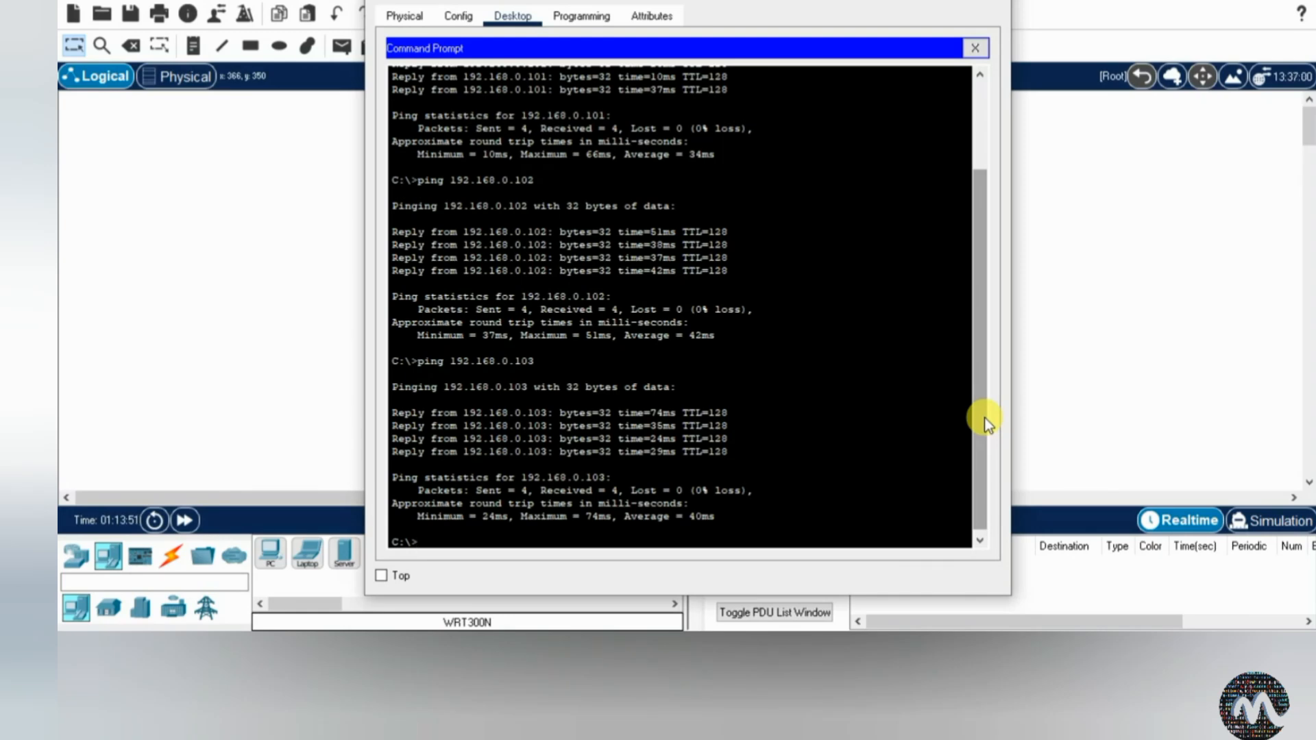
pyautogui.click(988, 2)
# - Send a simple PDU from PC5 to Laptop0 to test the wireless connection between them
pyautogui.click(342, 46)
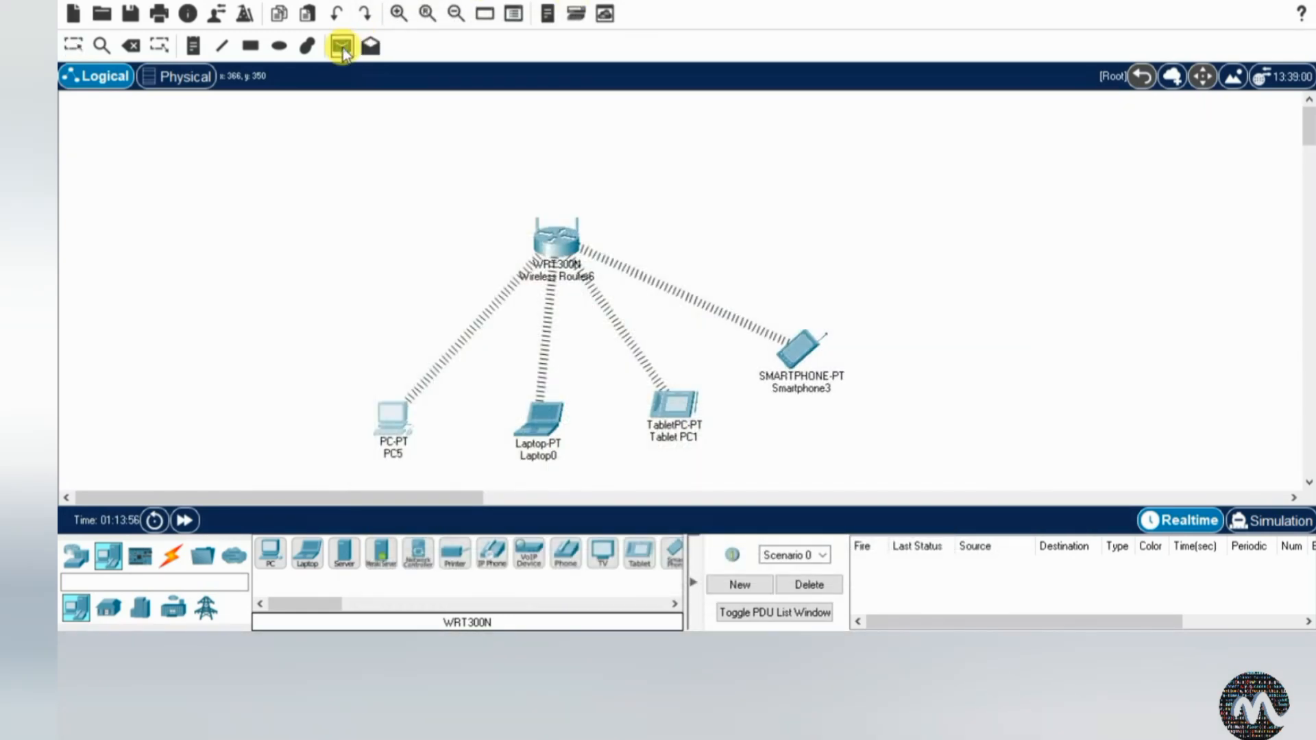
pyautogui.click(389, 414)
pyautogui.click(524, 419)
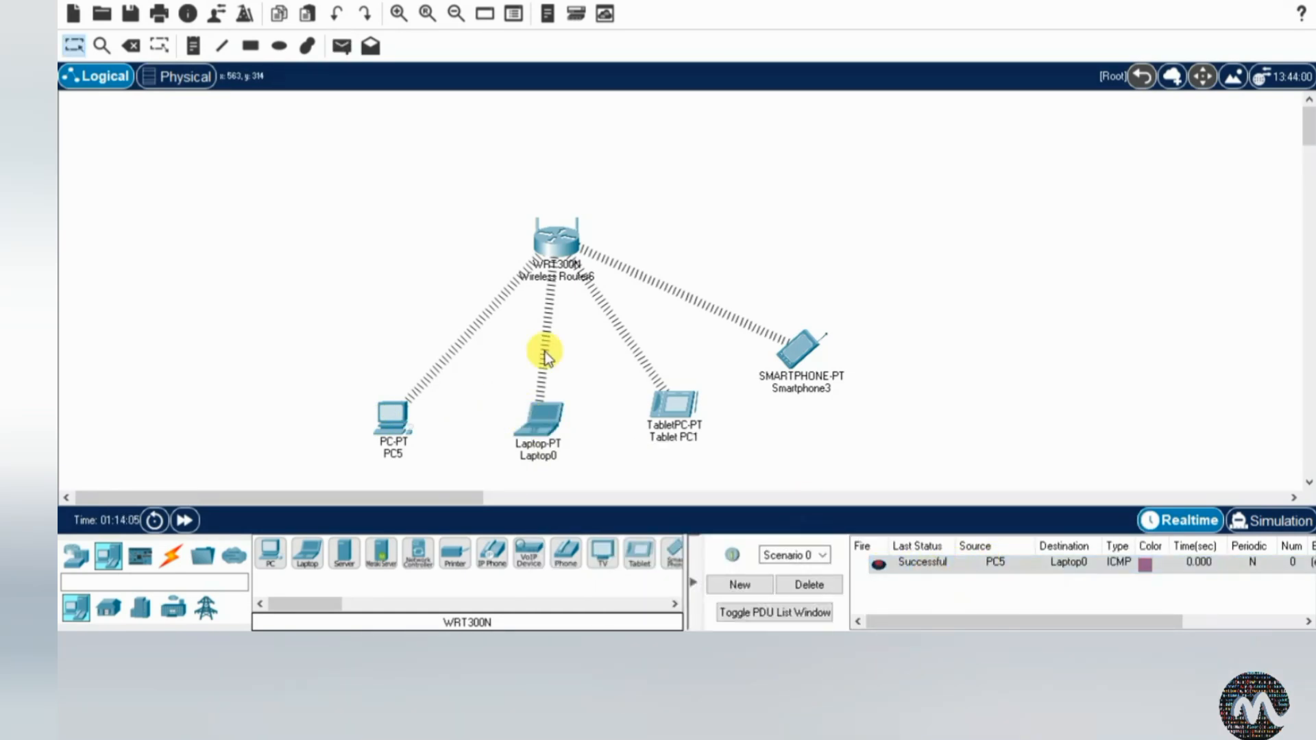
# - Send a simple PDU from Laptop0 to Tablet PC1
pyautogui.click(340, 54)
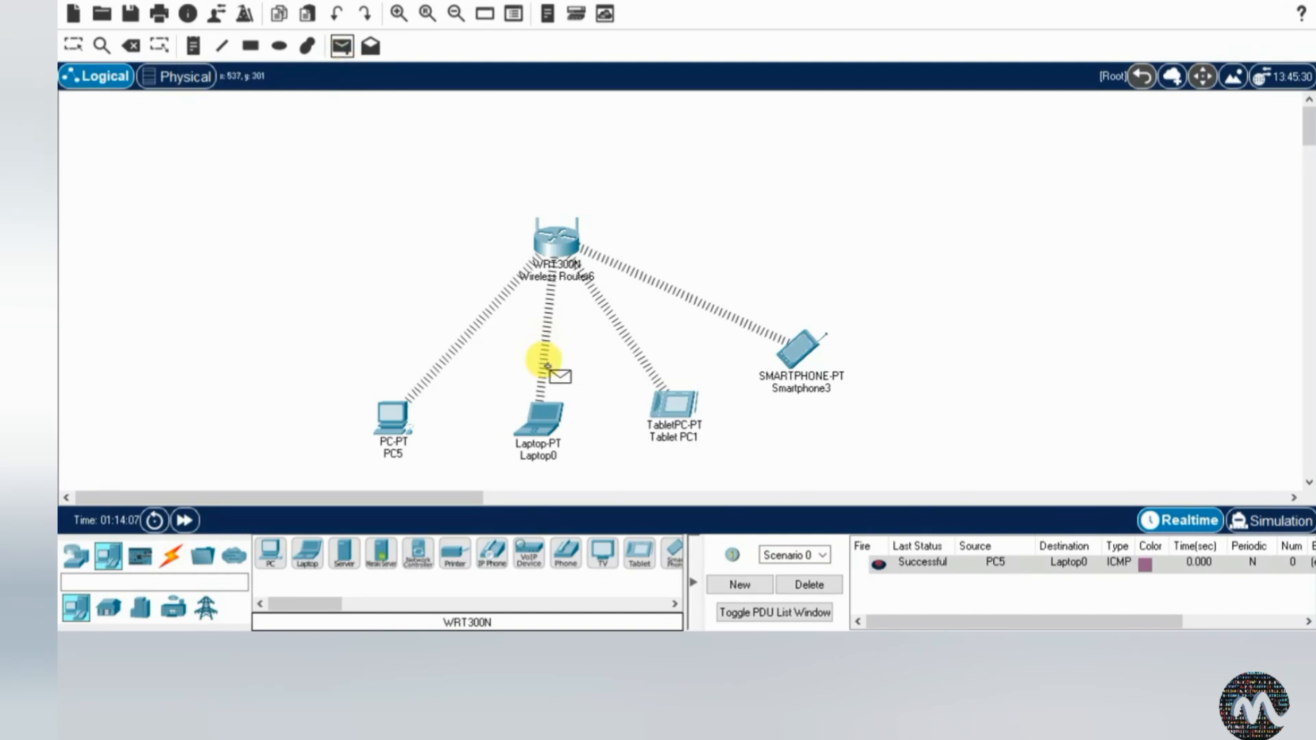
pyautogui.click(536, 420)
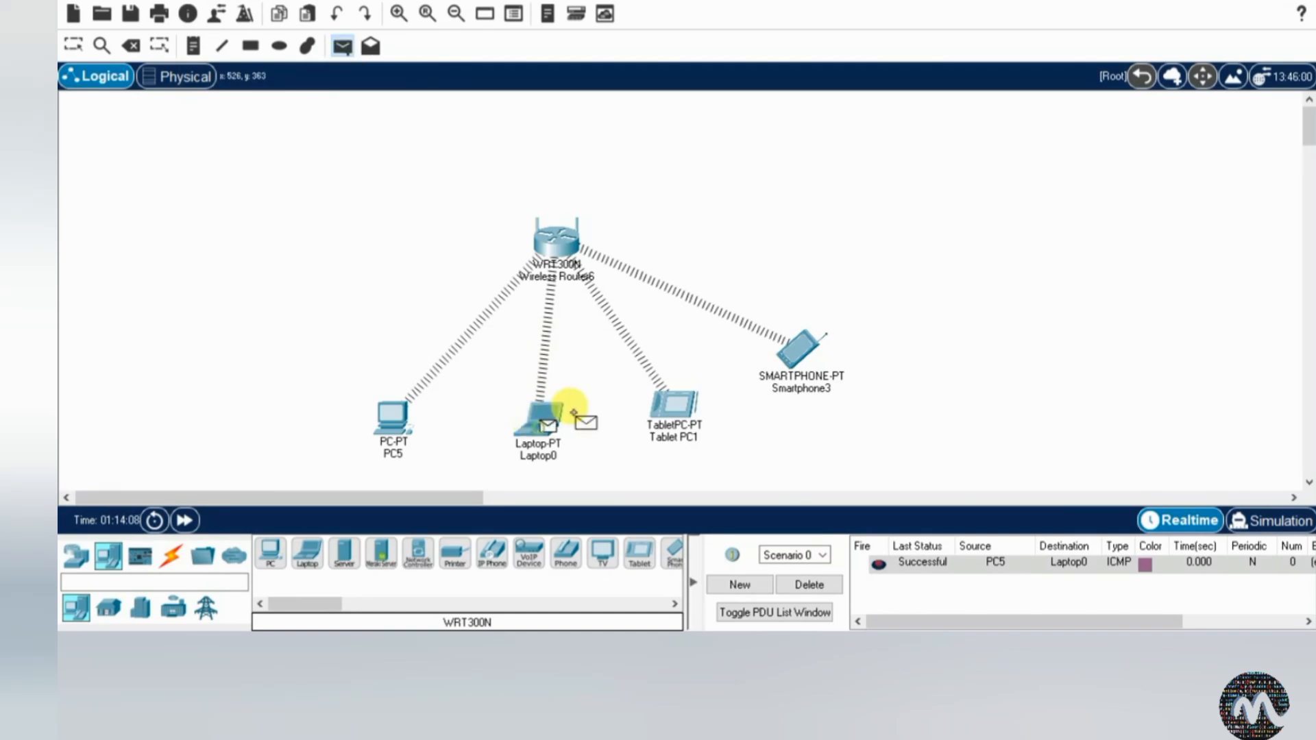
pyautogui.click(672, 401)
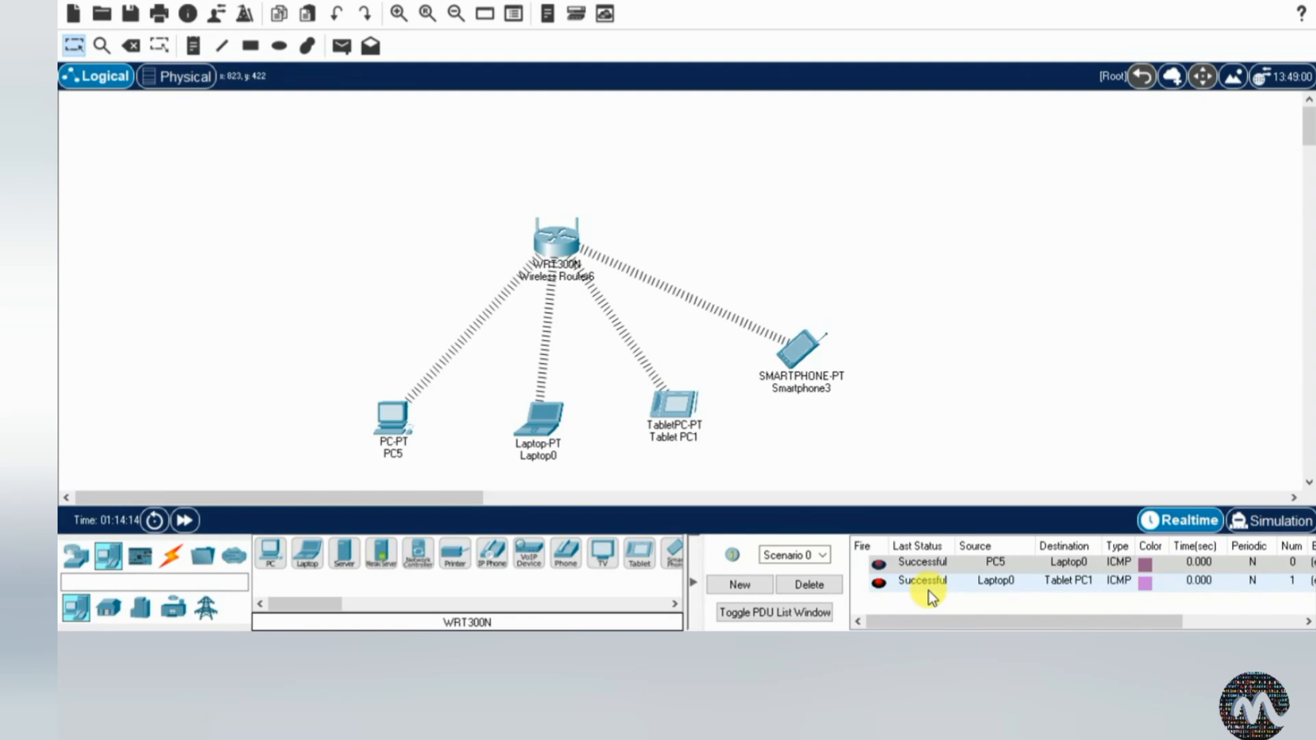
# - Send a simple PDU from Smartphone3 to Laptop0
pyautogui.click(341, 46)
pyautogui.click(793, 347)
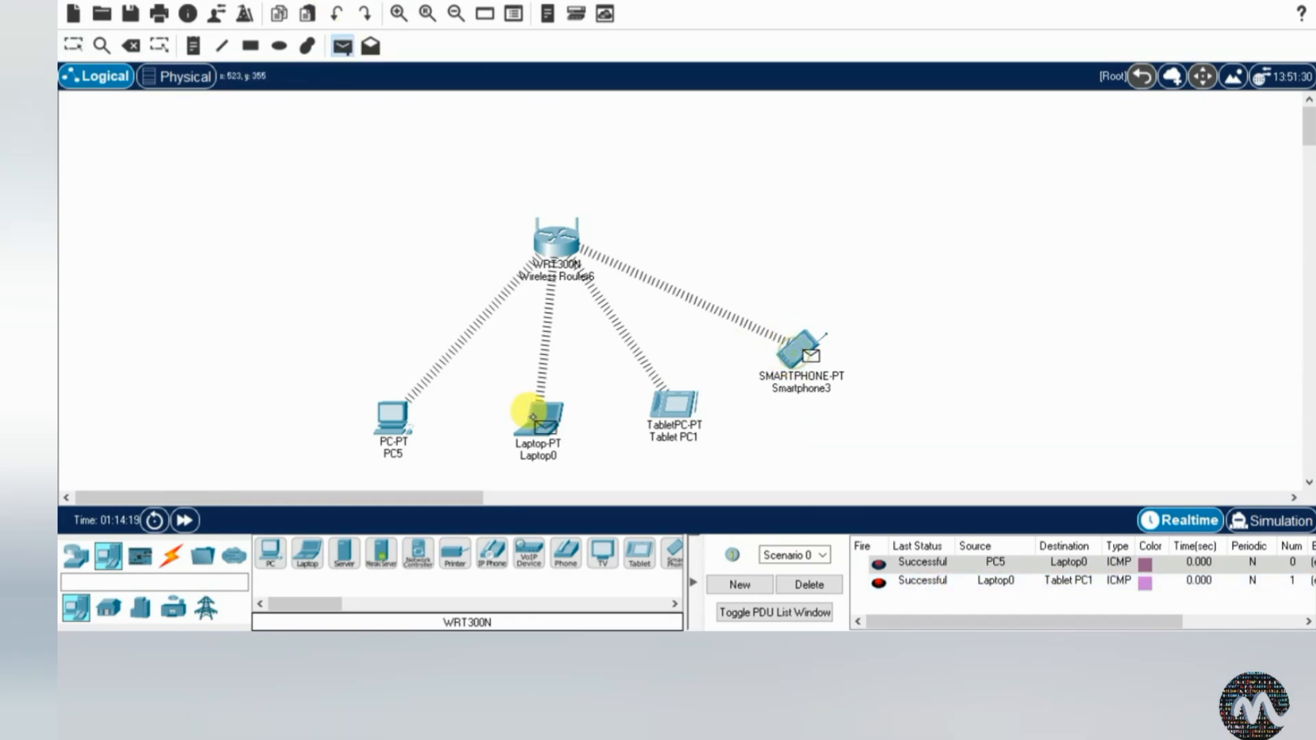
pyautogui.click(529, 415)
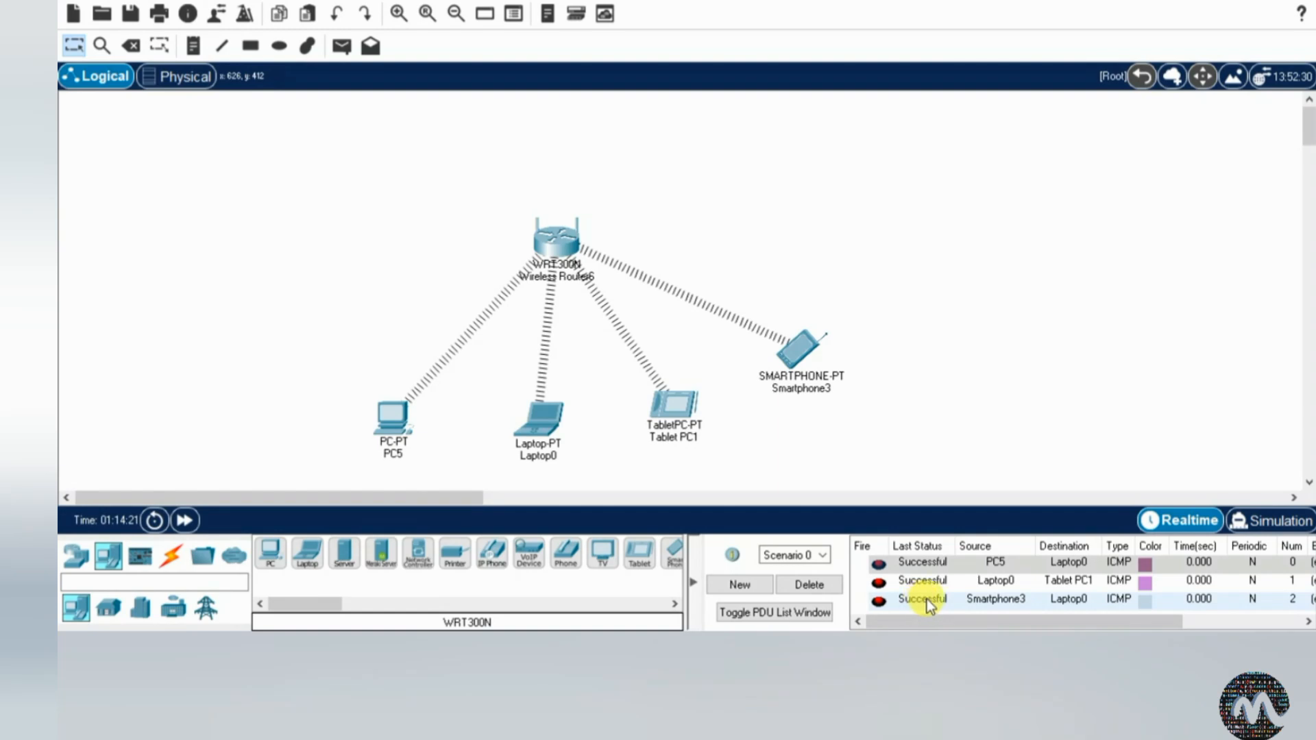